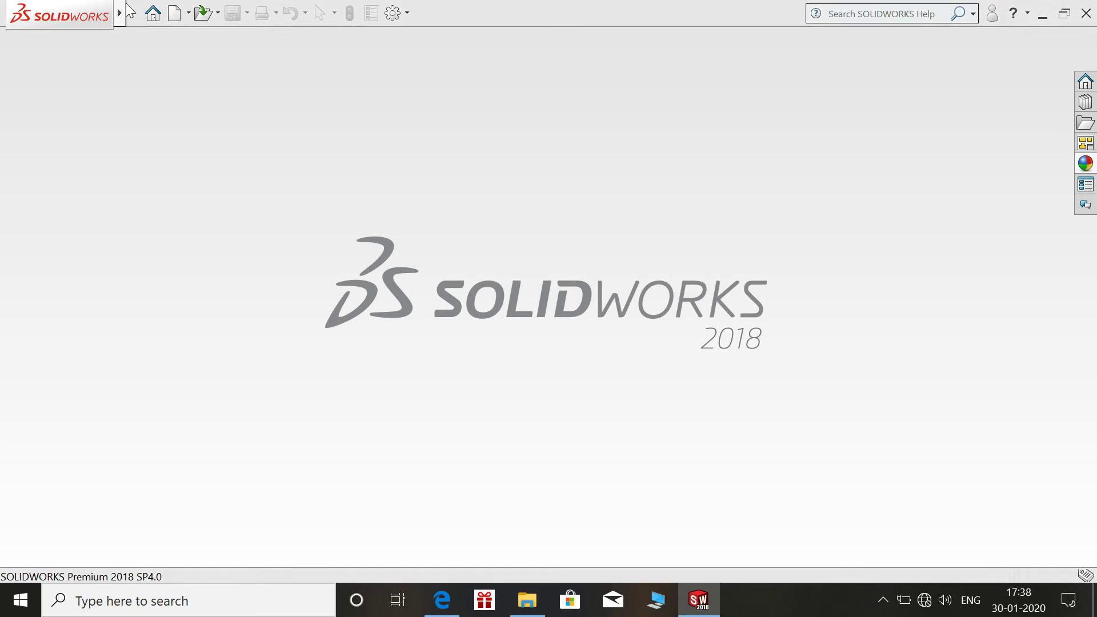
Review the Model - 6 reference drawing and create a new part document
left_click(449, 610)
mouse_move(549, 339)
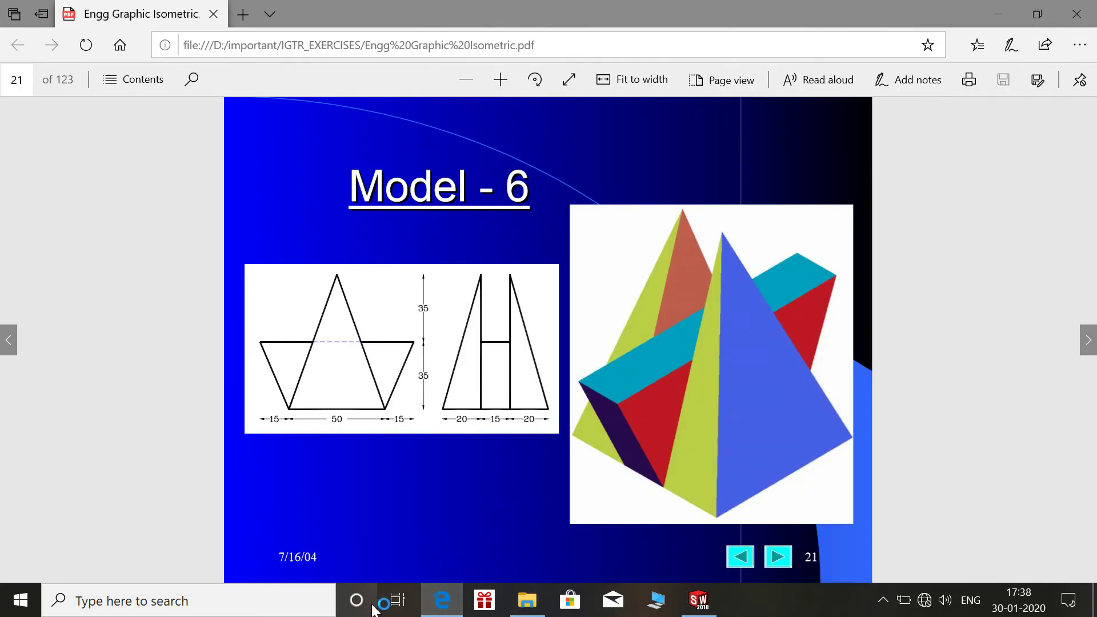
left_click(443, 600)
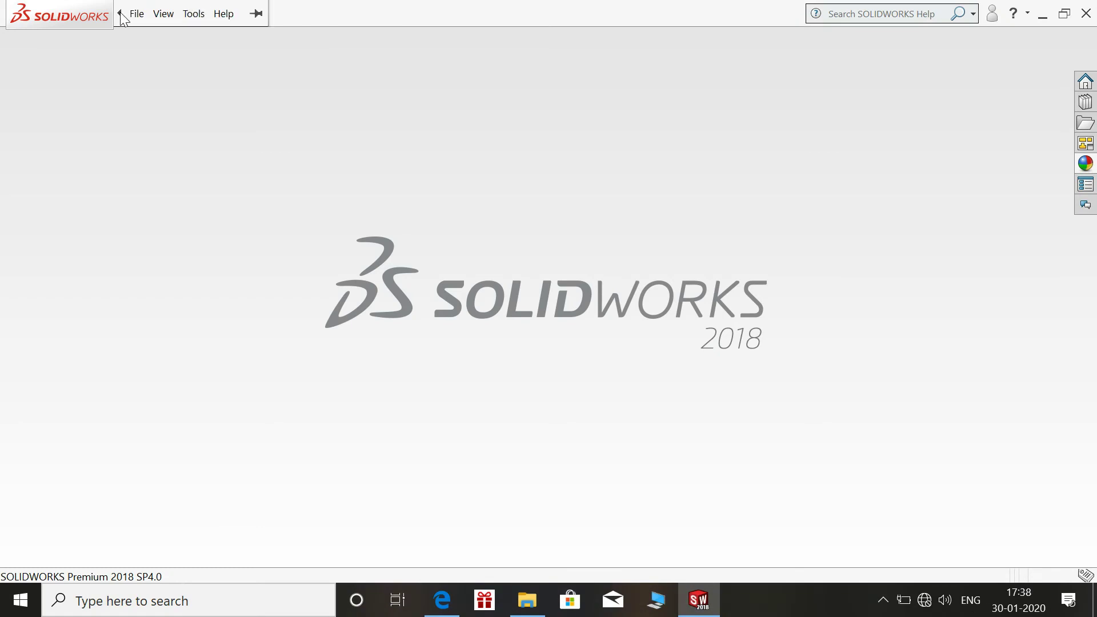
left_click(136, 14)
left_click(165, 44)
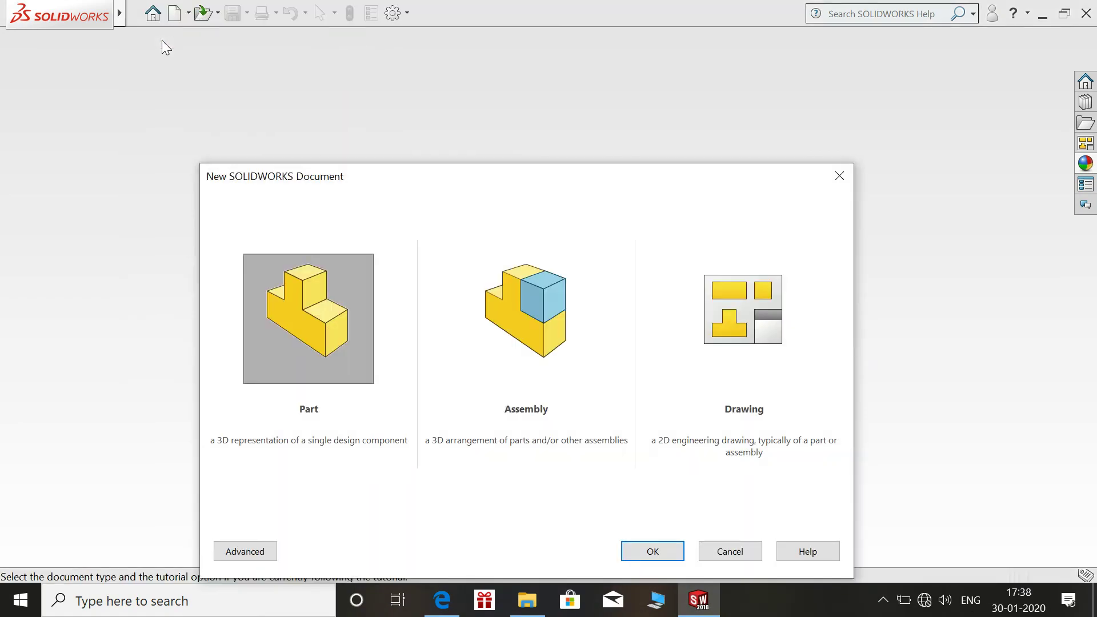
left_click(646, 550)
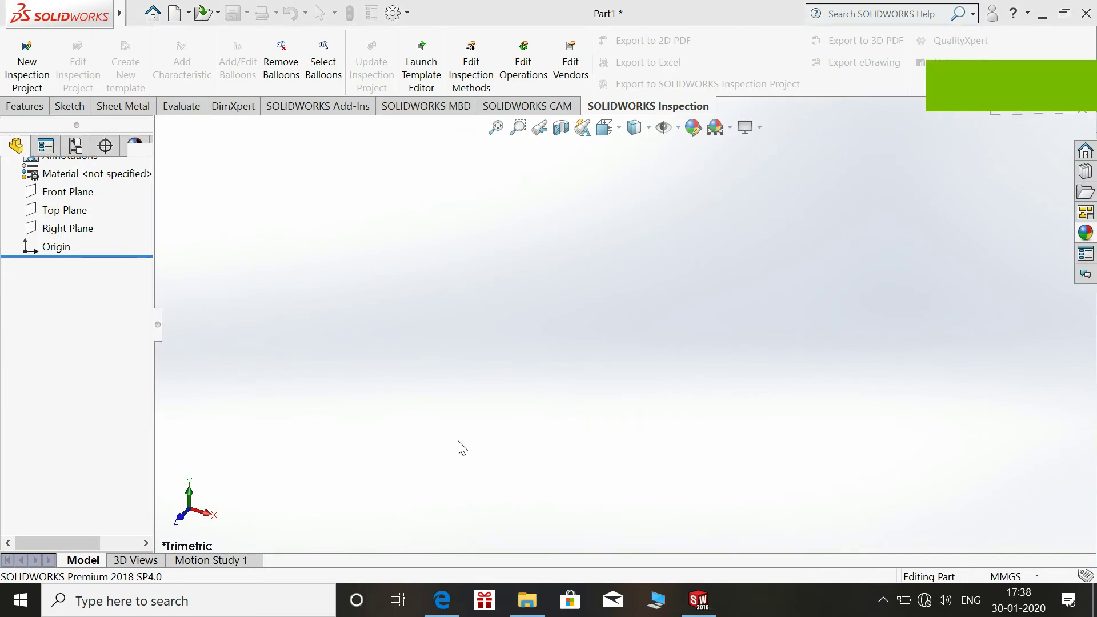
Recheck the reference drawing, then start a sketch on the Right Plane
left_click(446, 606)
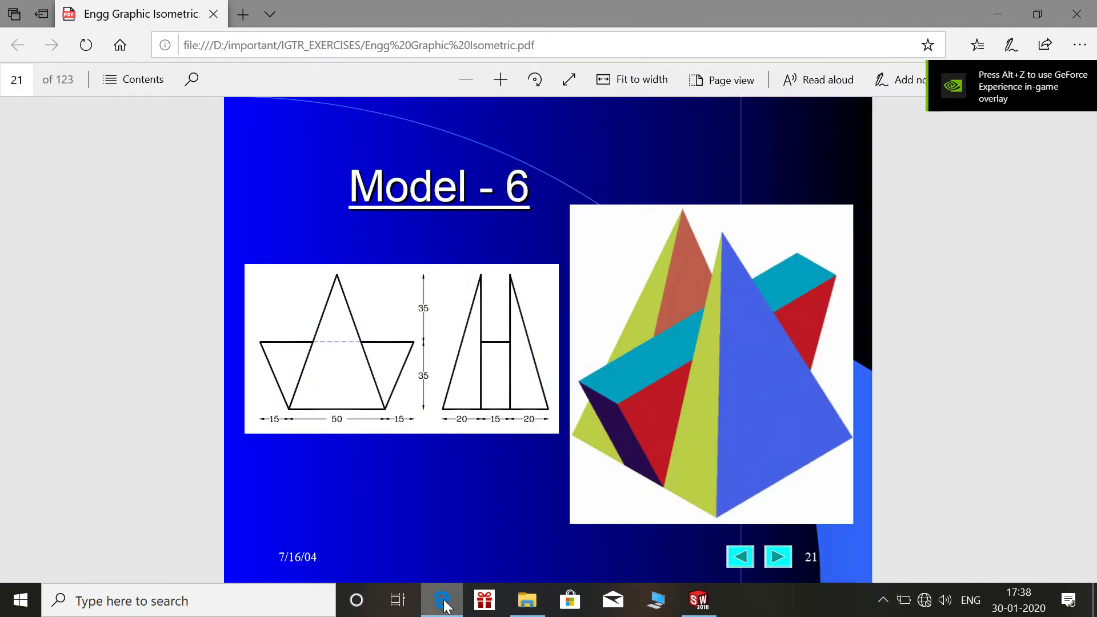
left_click(445, 606)
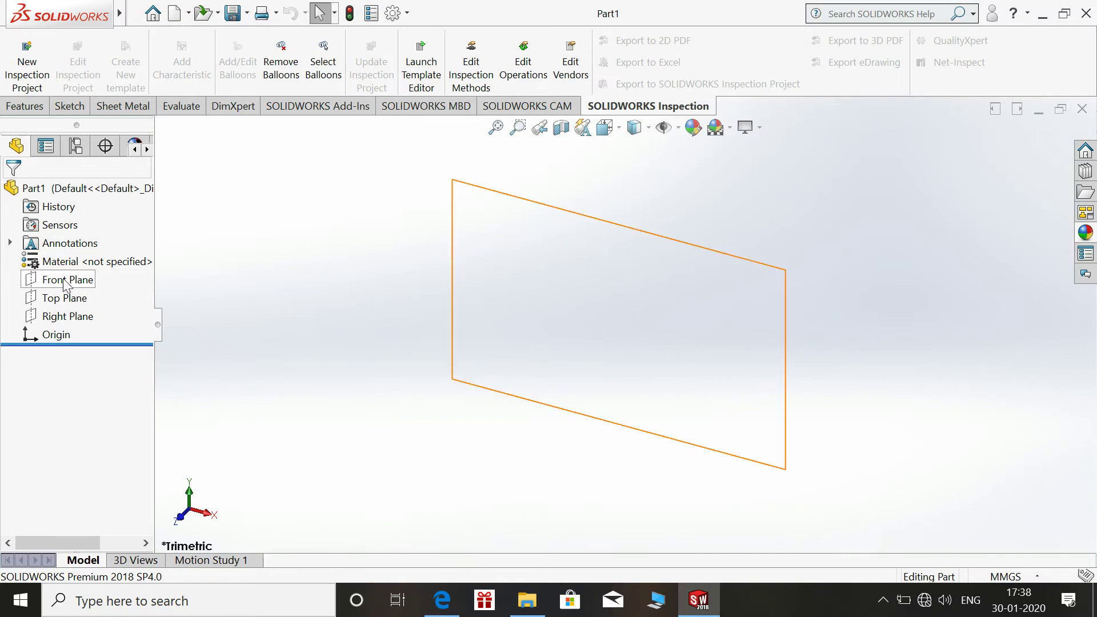
left_click(56, 317)
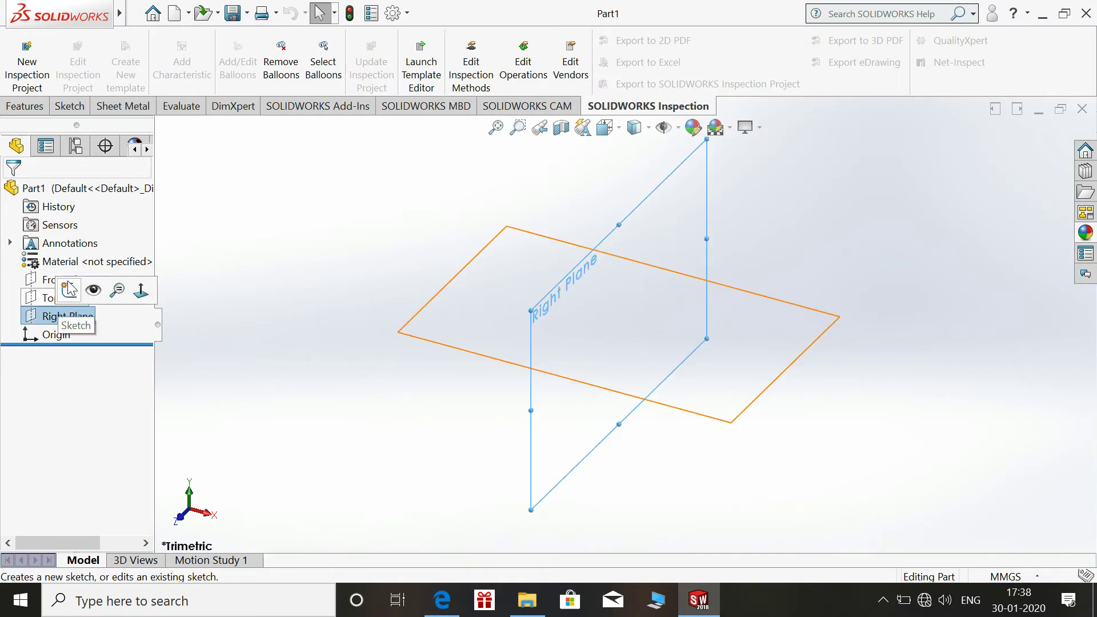
left_click(64, 291)
Draw a horizontal midpoint line centred on the origin
left_click(545, 293)
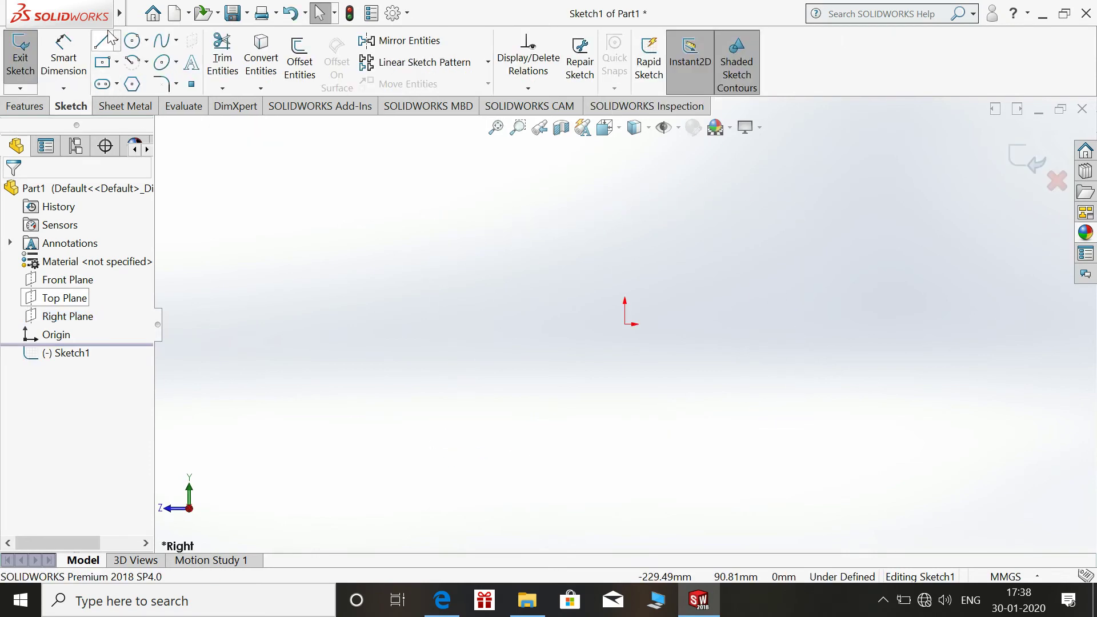
left_click(102, 41)
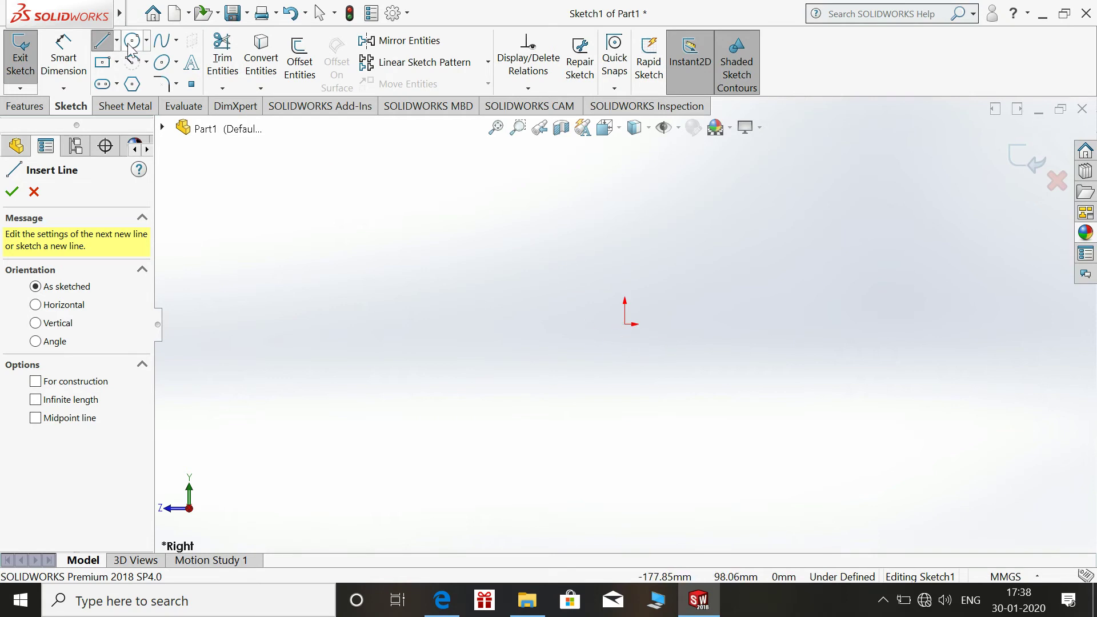
left_click(105, 41)
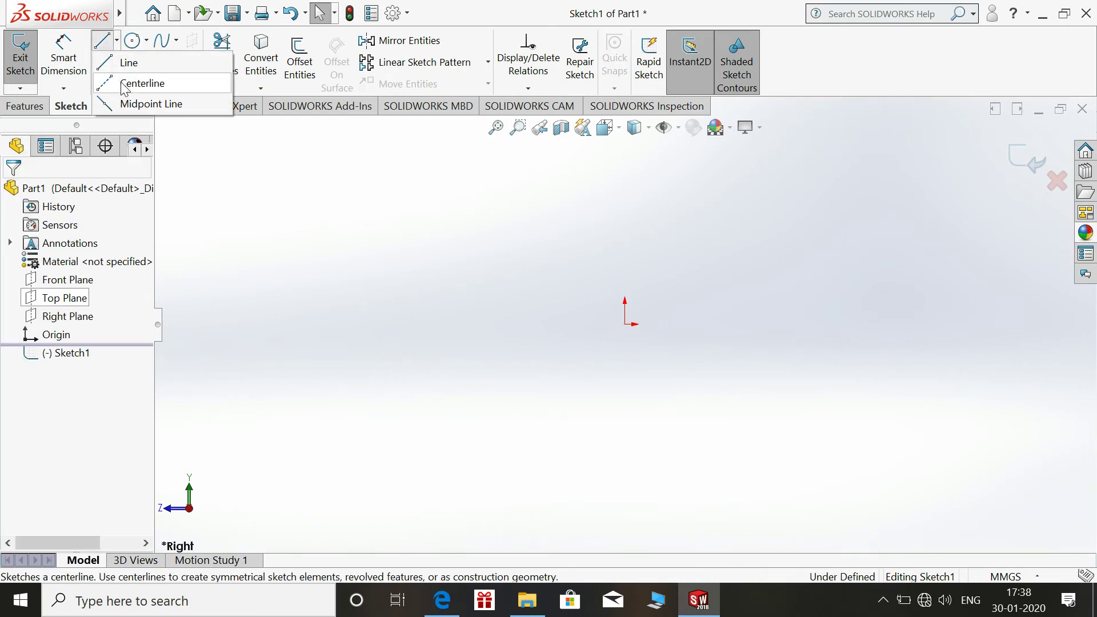
left_click(137, 104)
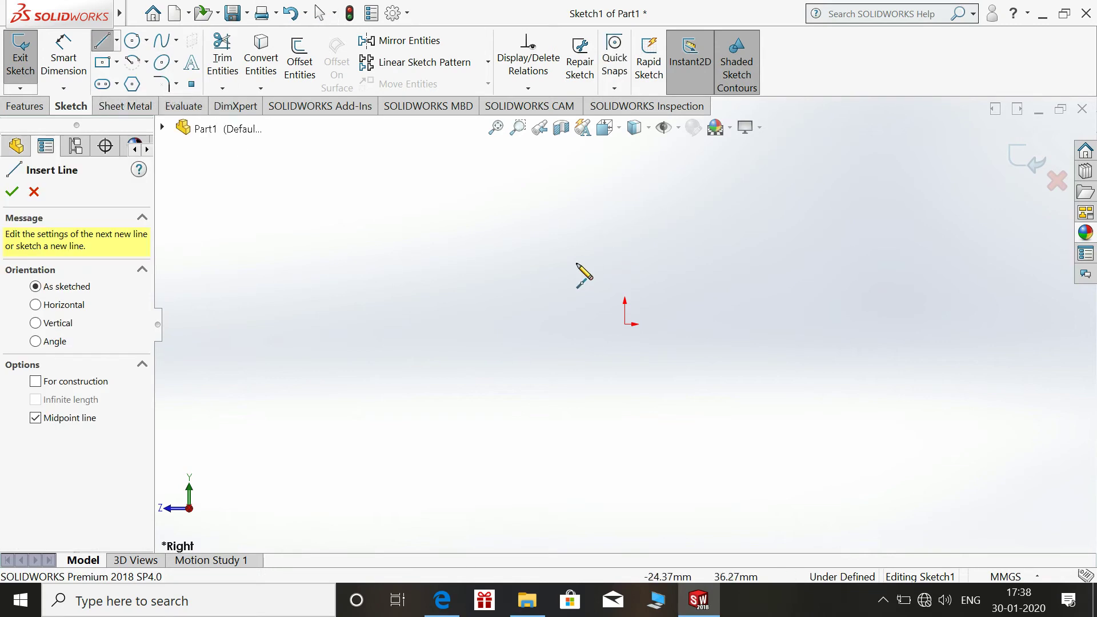
left_click(625, 324)
left_click(728, 324)
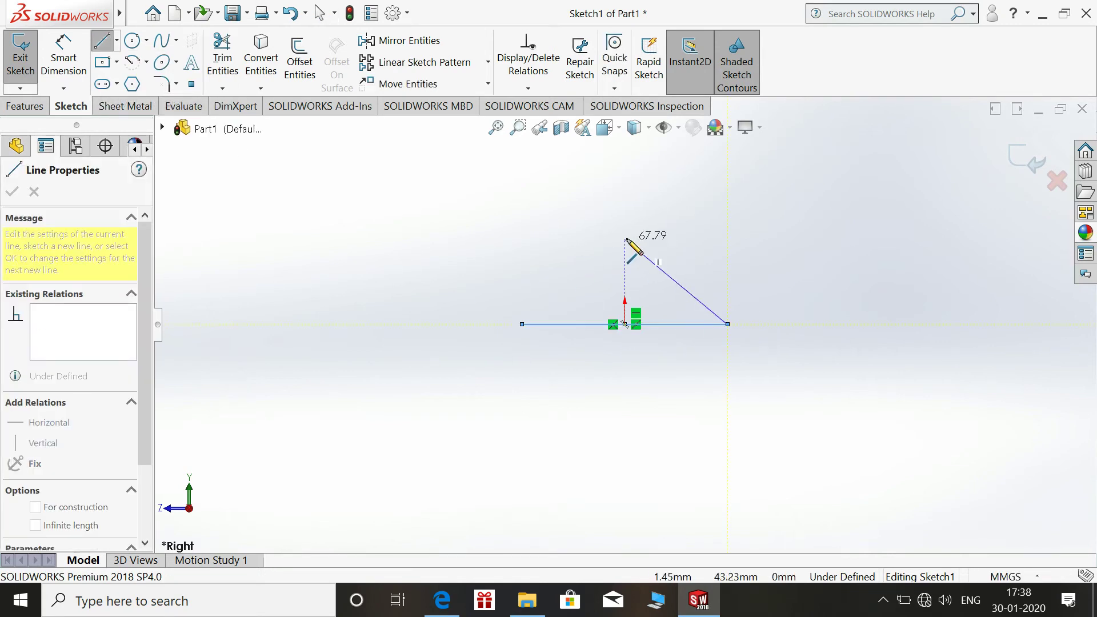
key("Escape")
key("Escape")
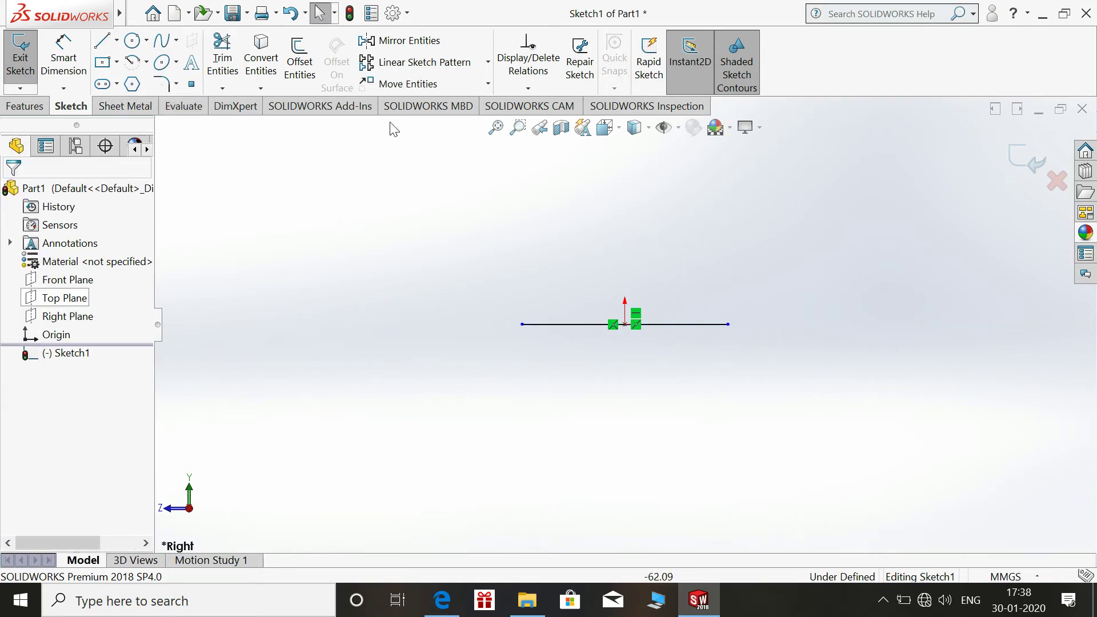
Draw a longer horizontal midpoint line above it, centred on the vertical axis
left_click(116, 40)
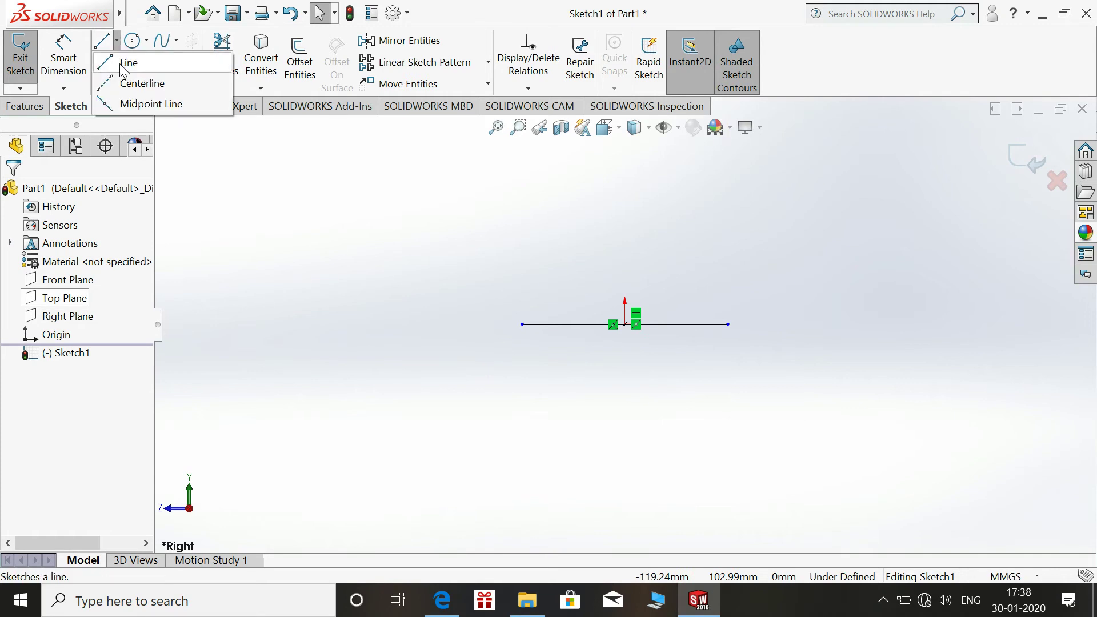
left_click(144, 104)
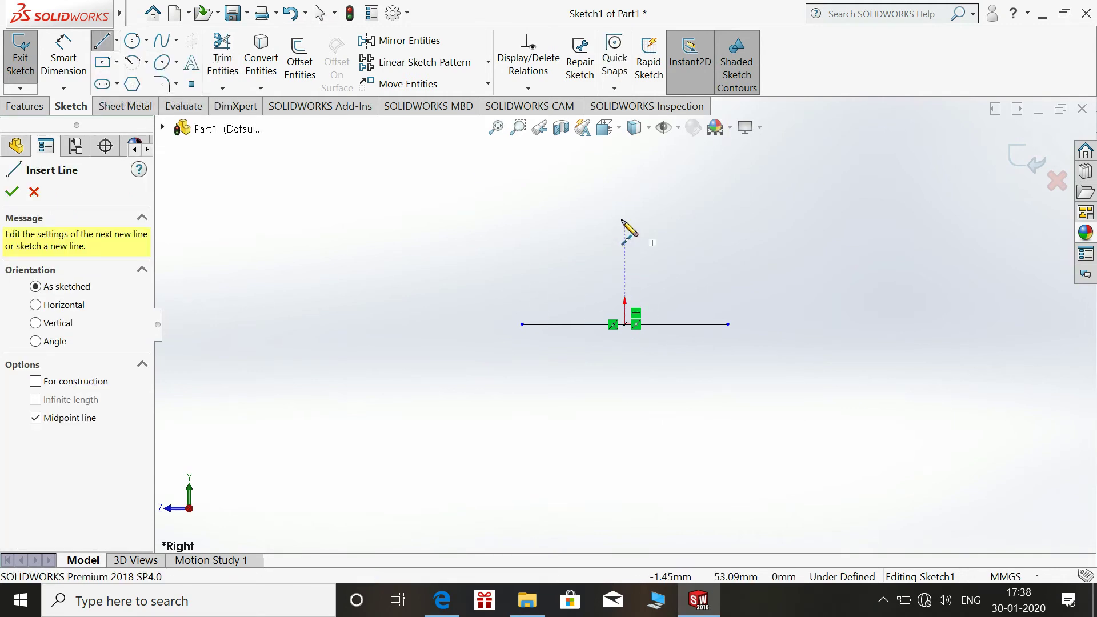
left_click(625, 213)
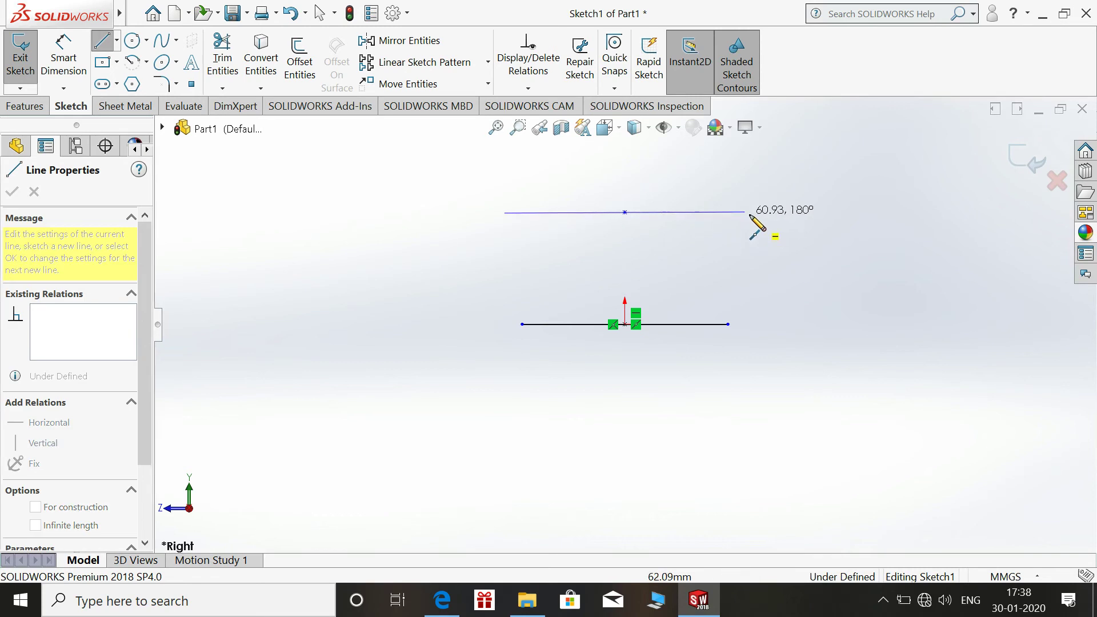
left_click(809, 214)
key("Escape")
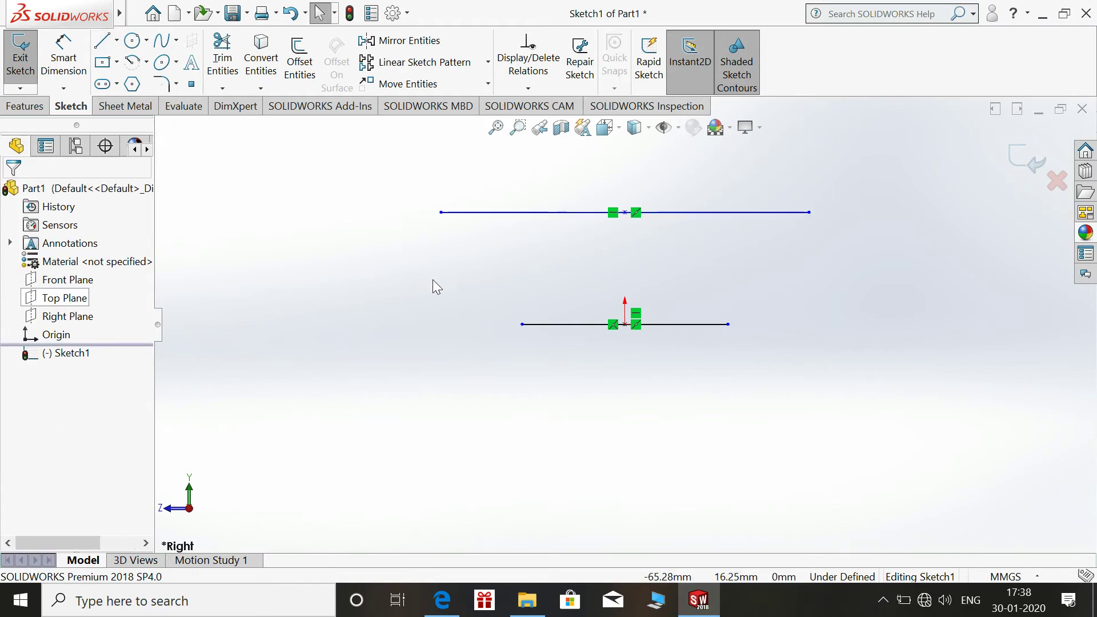
Join the left and right ends of the two lines with slanted lines to close the trapezoid
left_click(112, 41)
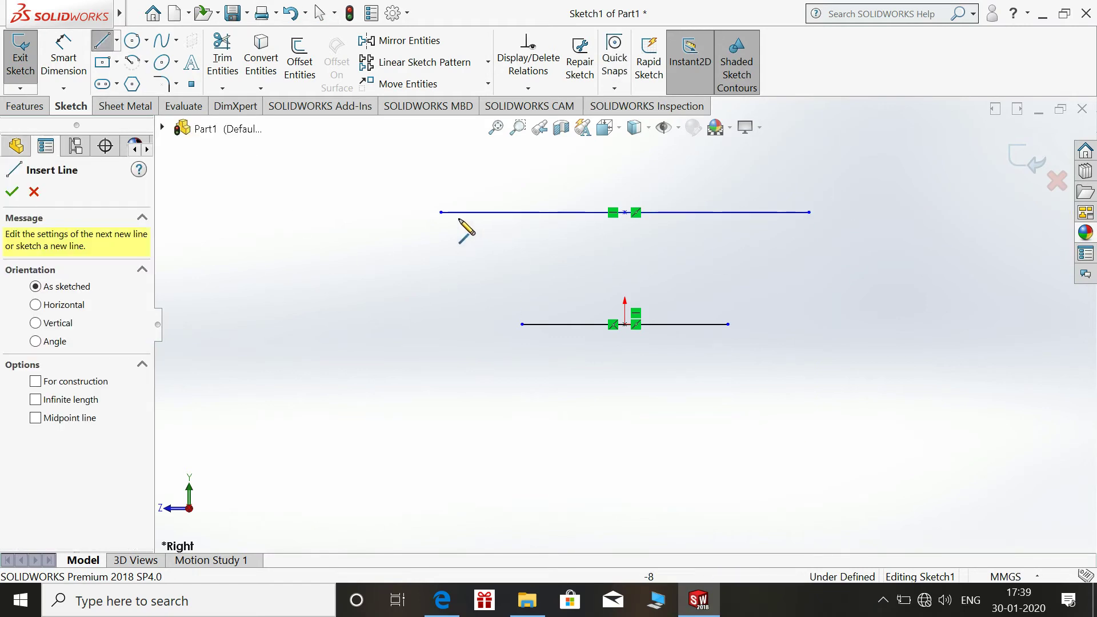
left_click(440, 213)
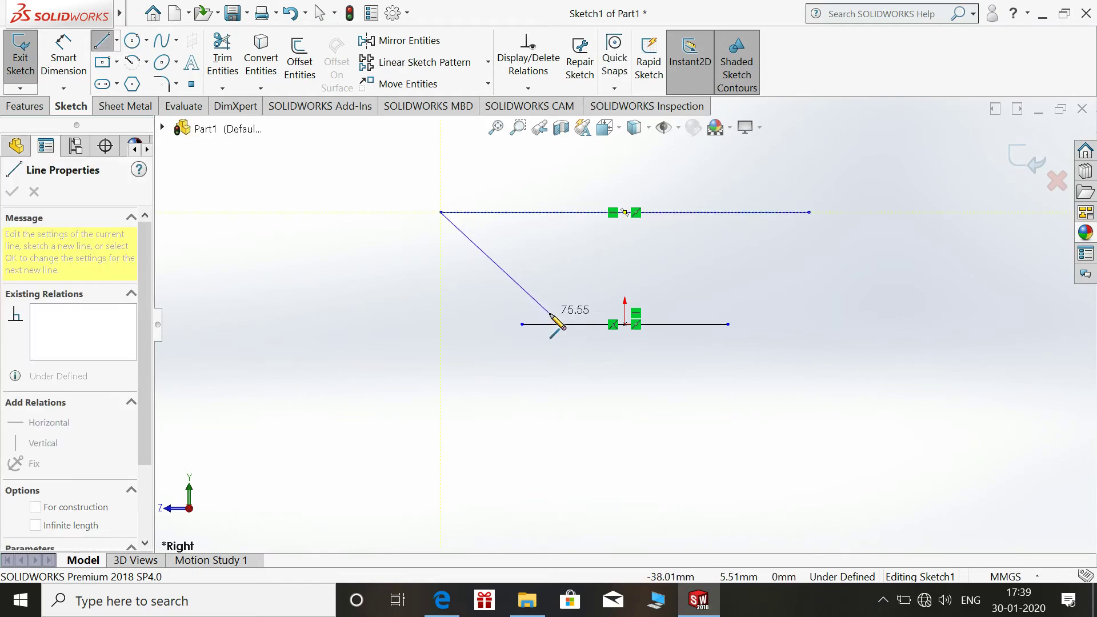
double_click(522, 324)
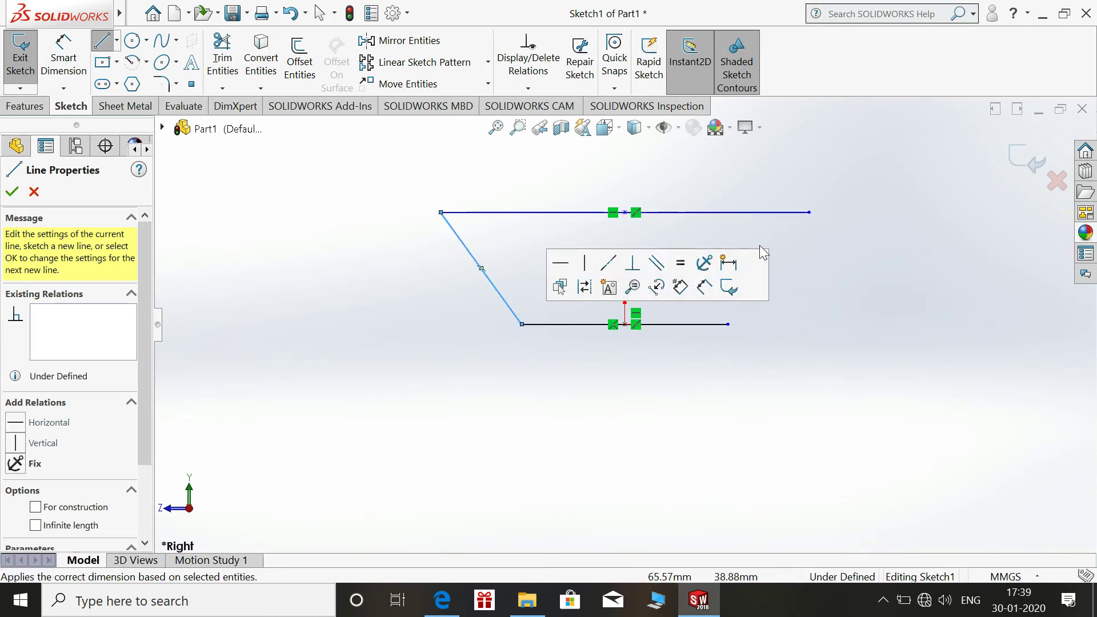
left_click(810, 213)
left_click(728, 324)
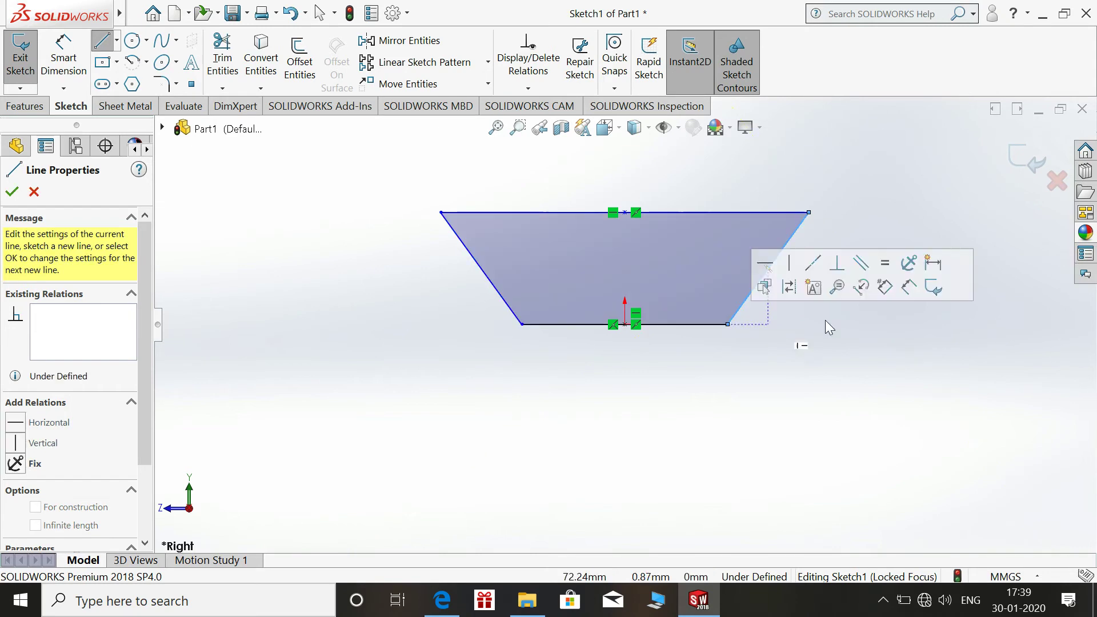
Compare with the reference drawing and begin dimensioning the 104.44 bottom edge
left_click(442, 600)
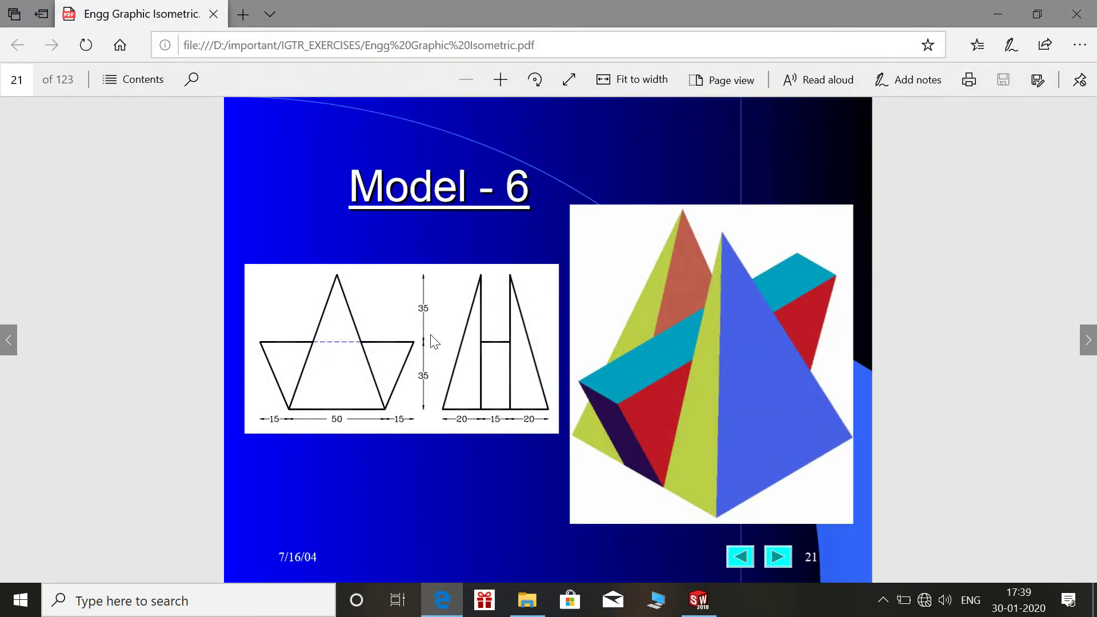
left_click(444, 599)
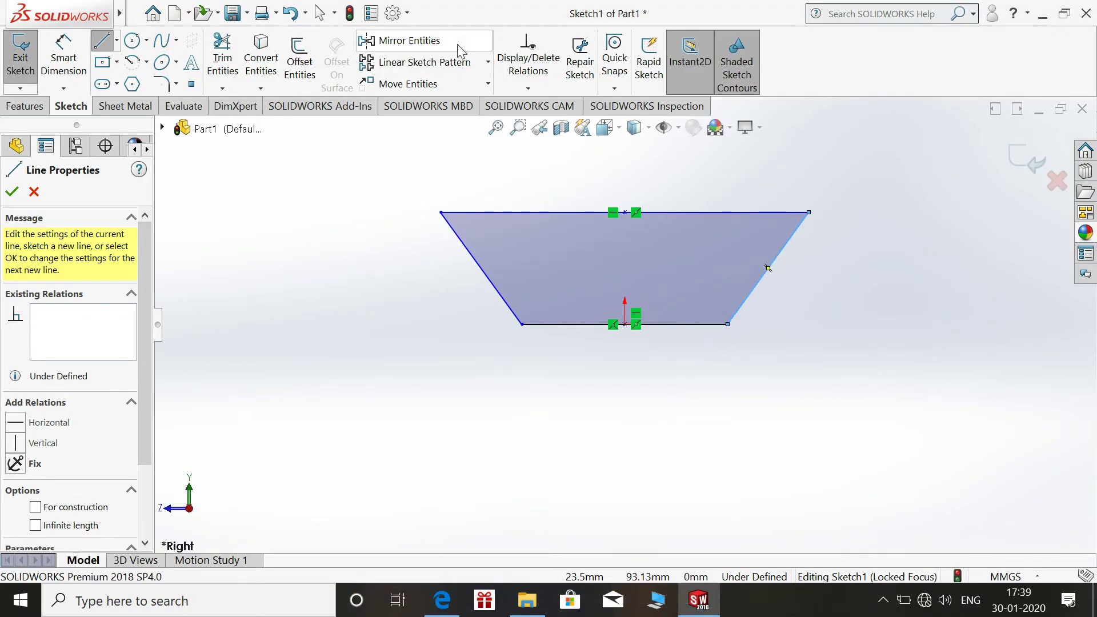
left_click(52, 57)
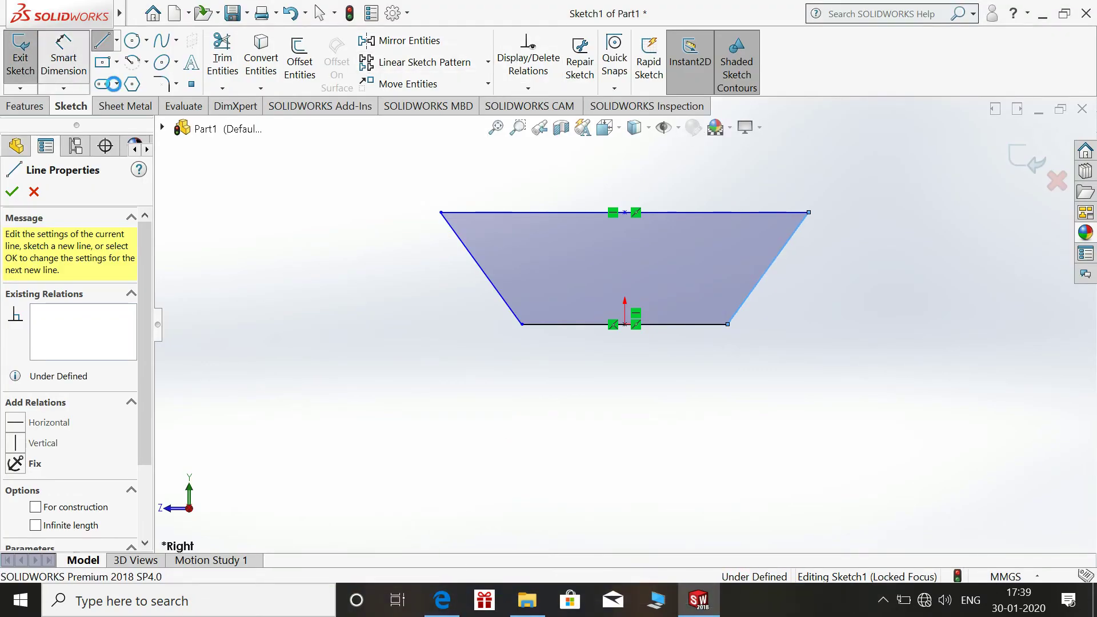
left_click(677, 324)
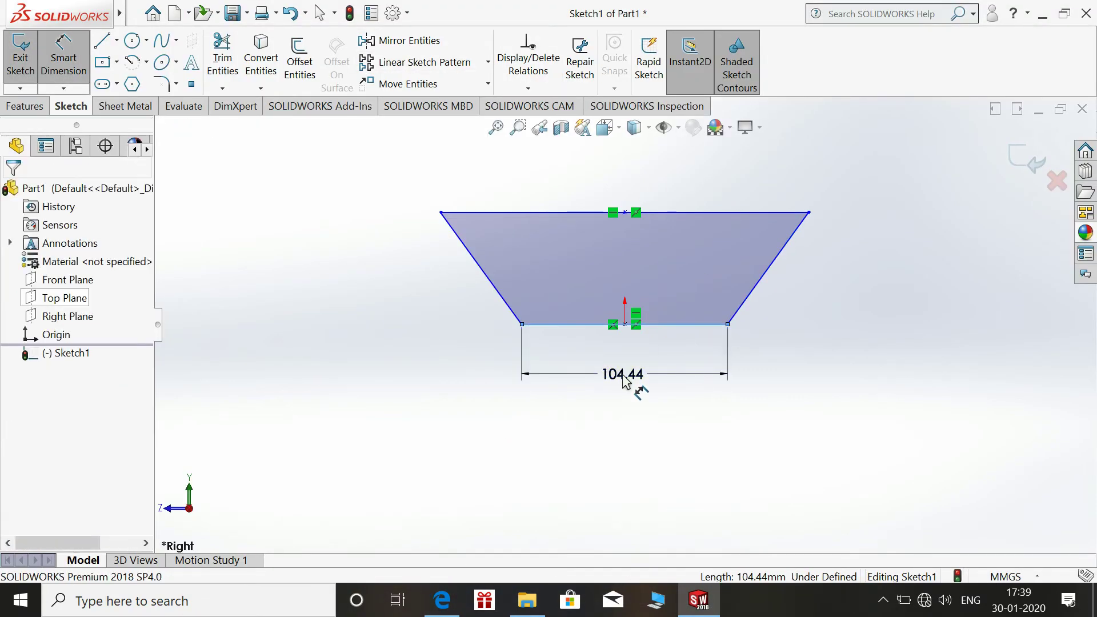
Dimension the trapezoid's bottom edge to 50 mm and its height to 35 mm
left_click(624, 382)
type("50")
key("Return")
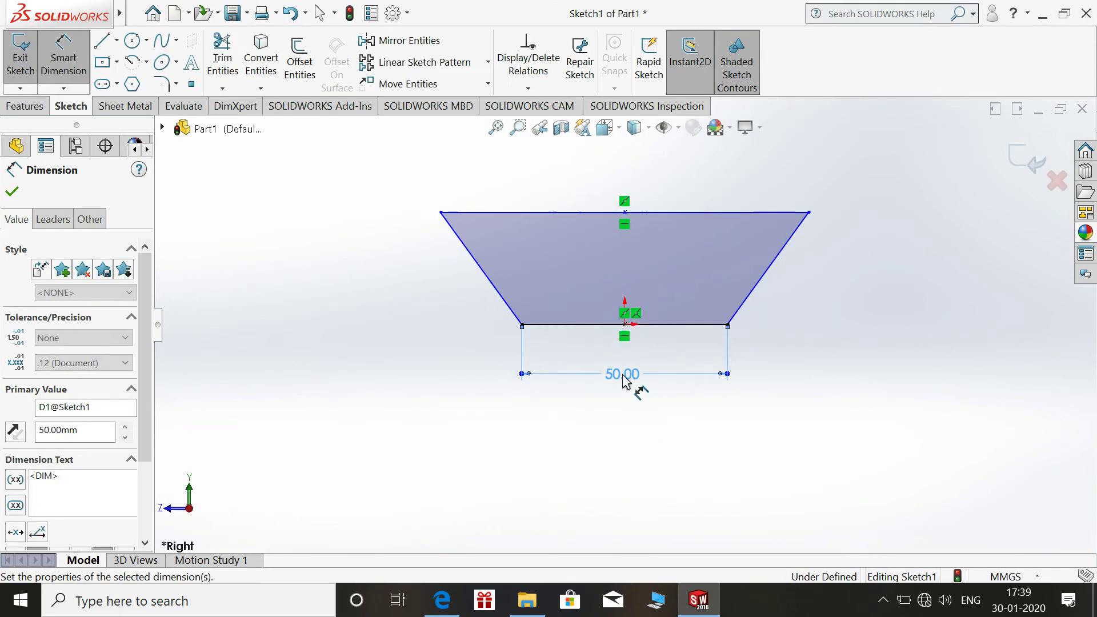
left_click(712, 214)
left_click(689, 323)
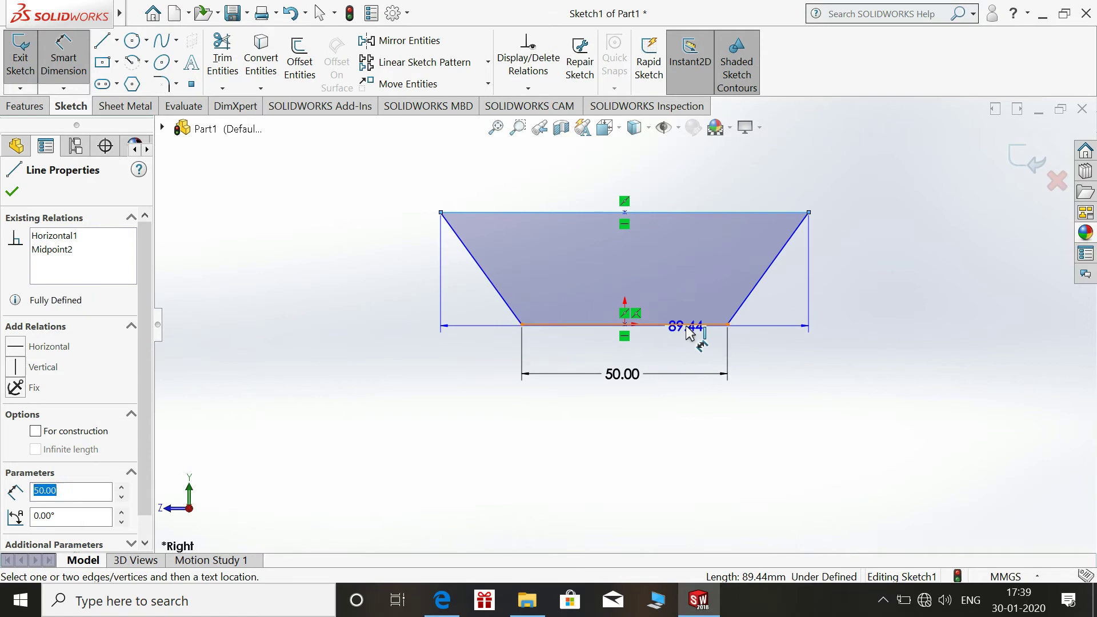
left_click(859, 283)
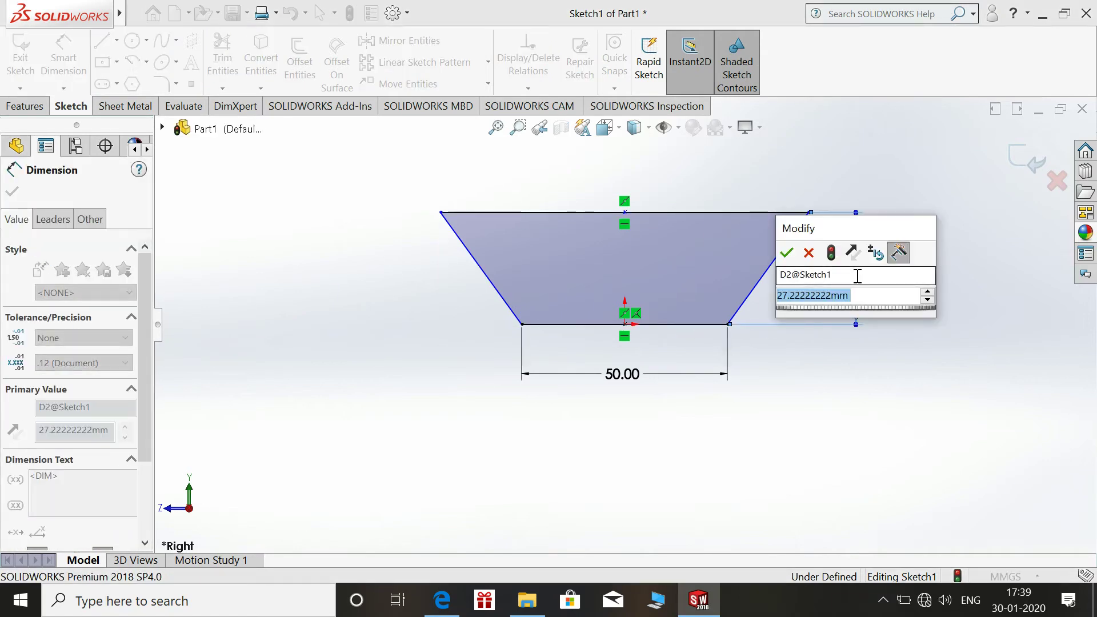
type("=")
key("Escape")
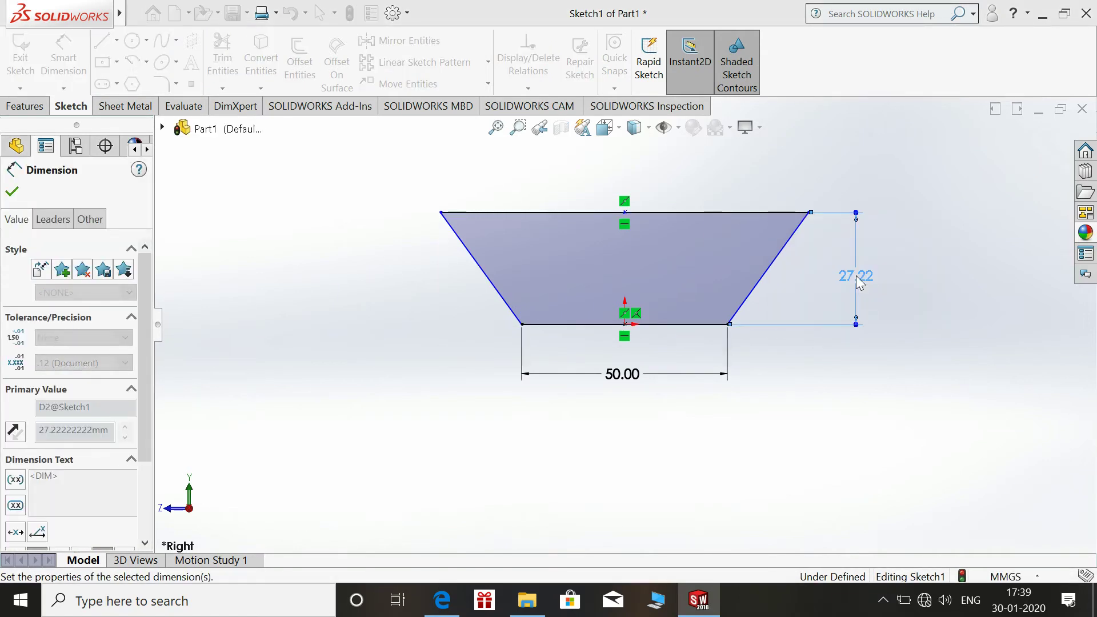
left_click(898, 266)
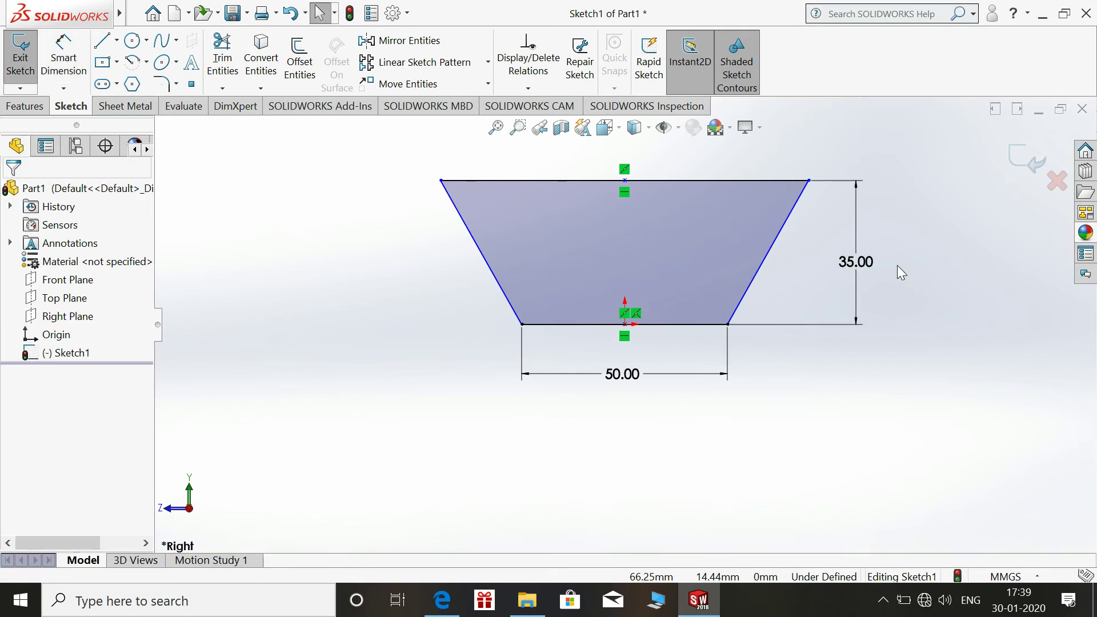
Check the drawing and set the top edge to 80 mm (50+15+15)
left_click(444, 599)
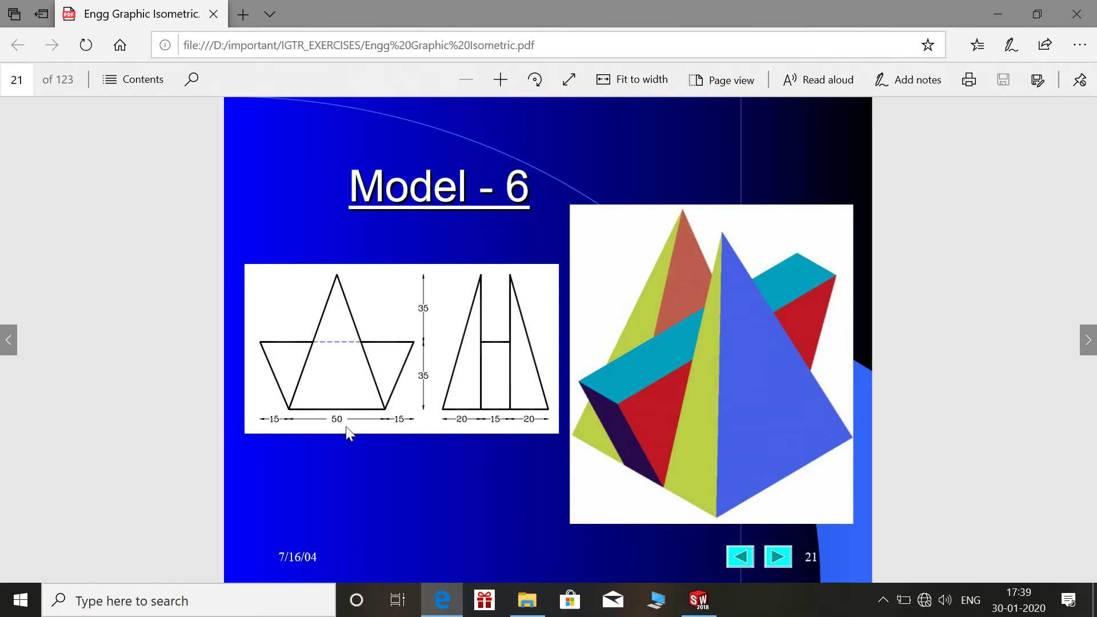
left_click(998, 5)
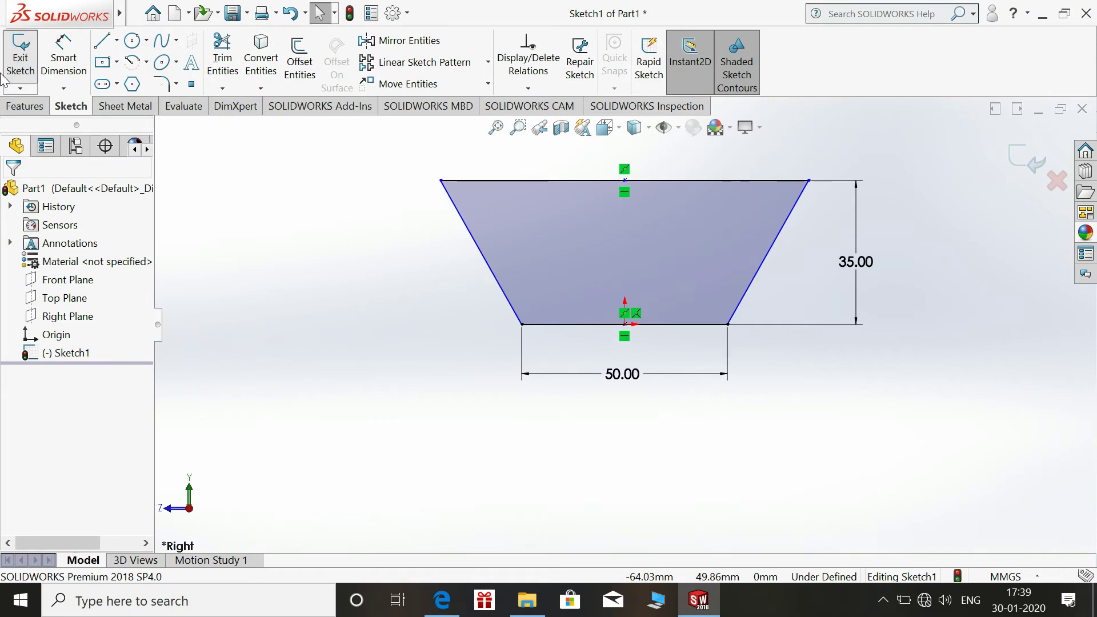
left_click(573, 181)
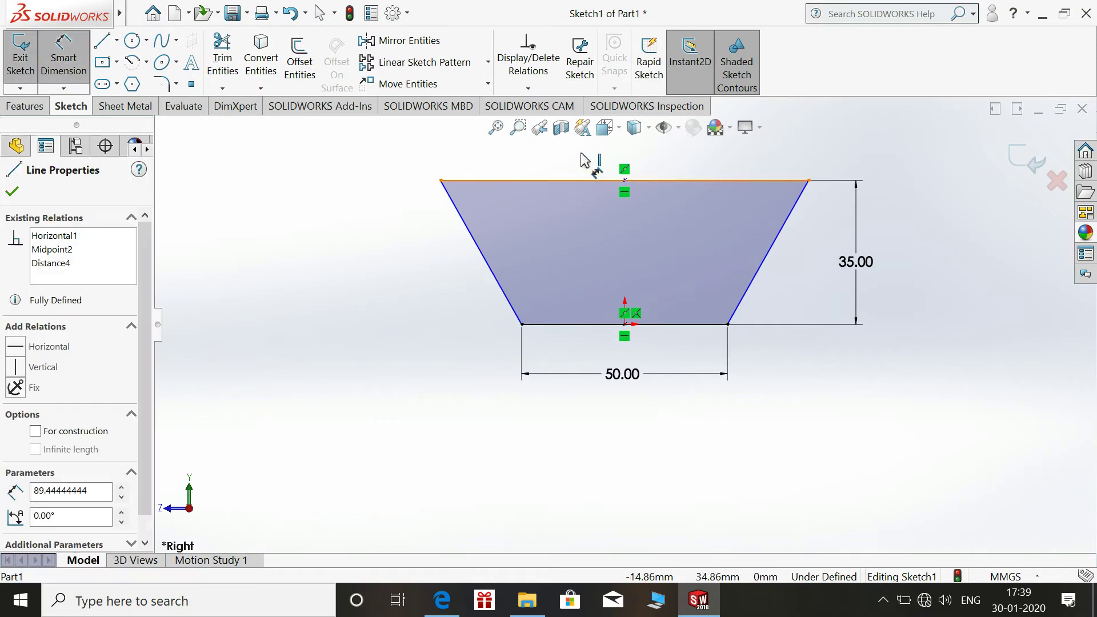
left_click(595, 155)
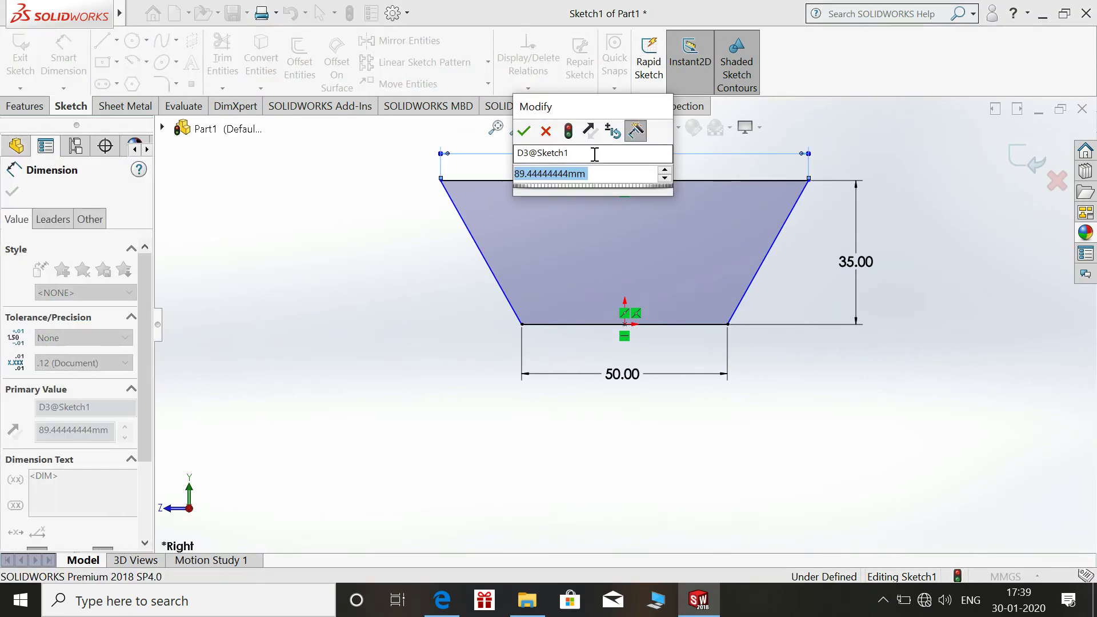
type("50+15+15")
key("Return")
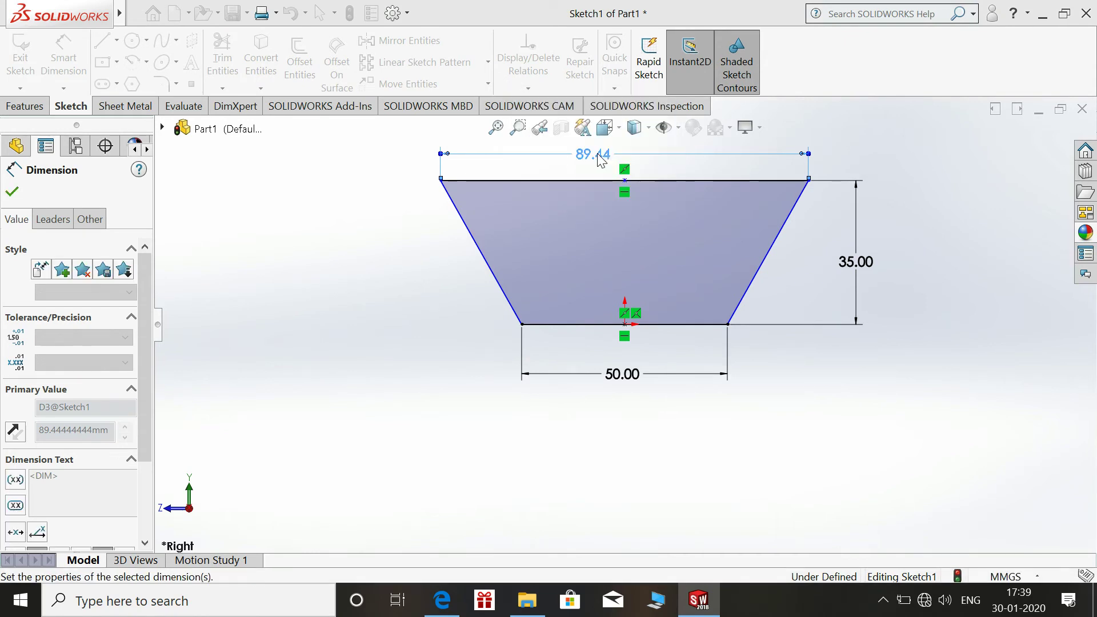
Add a Vertical relation between the top and bottom edge midpoints
key("Escape")
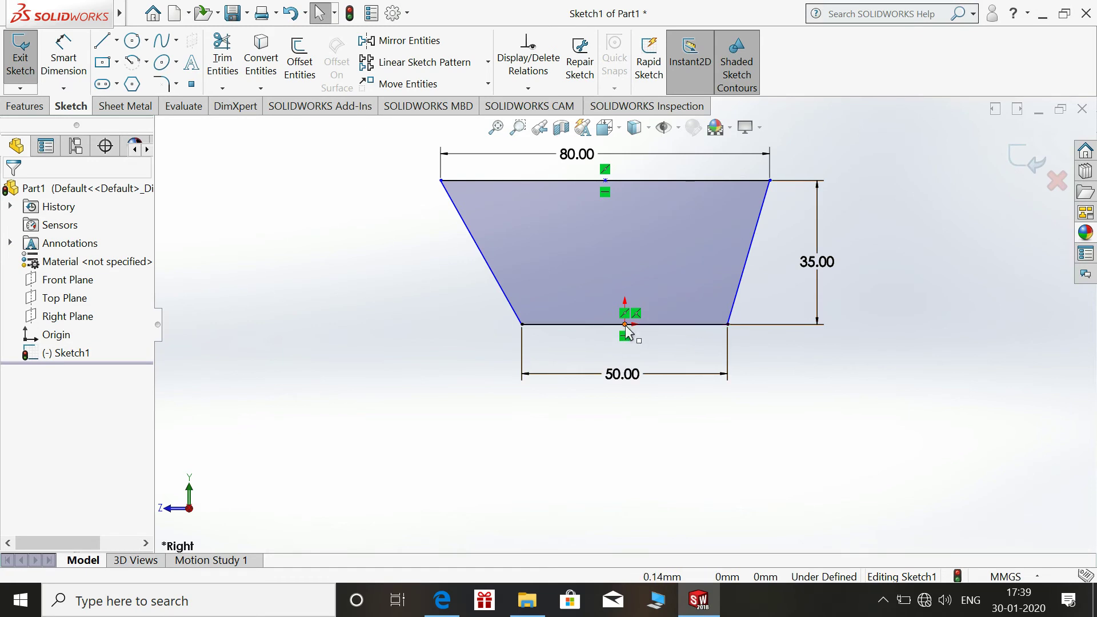
left_click(625, 324)
left_click(605, 180, "ctrl")
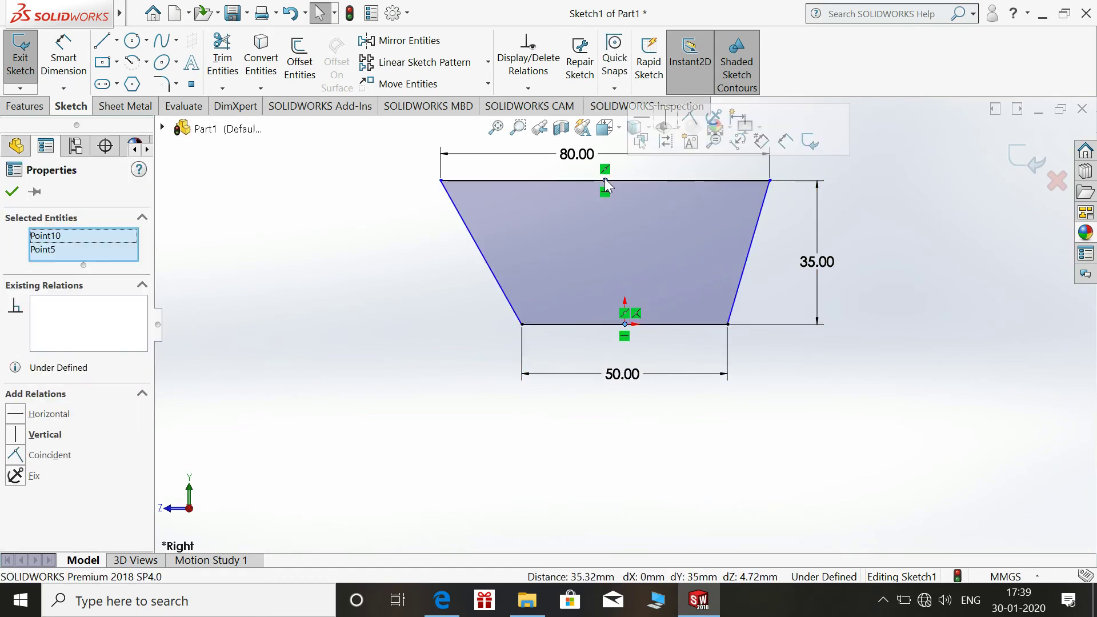
left_click(666, 122)
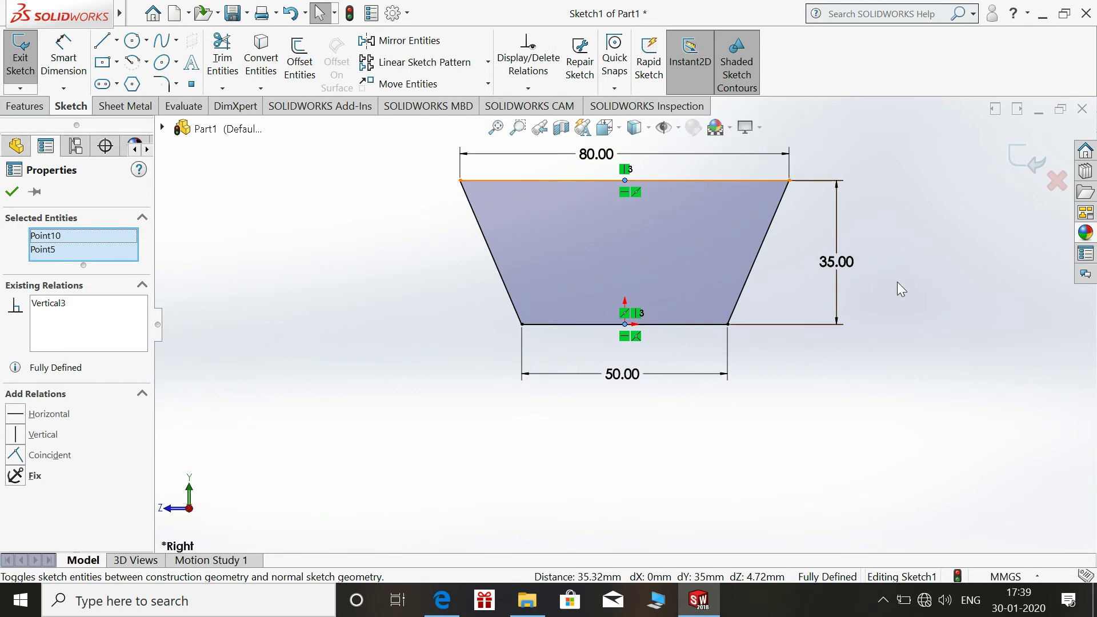
left_click(913, 270)
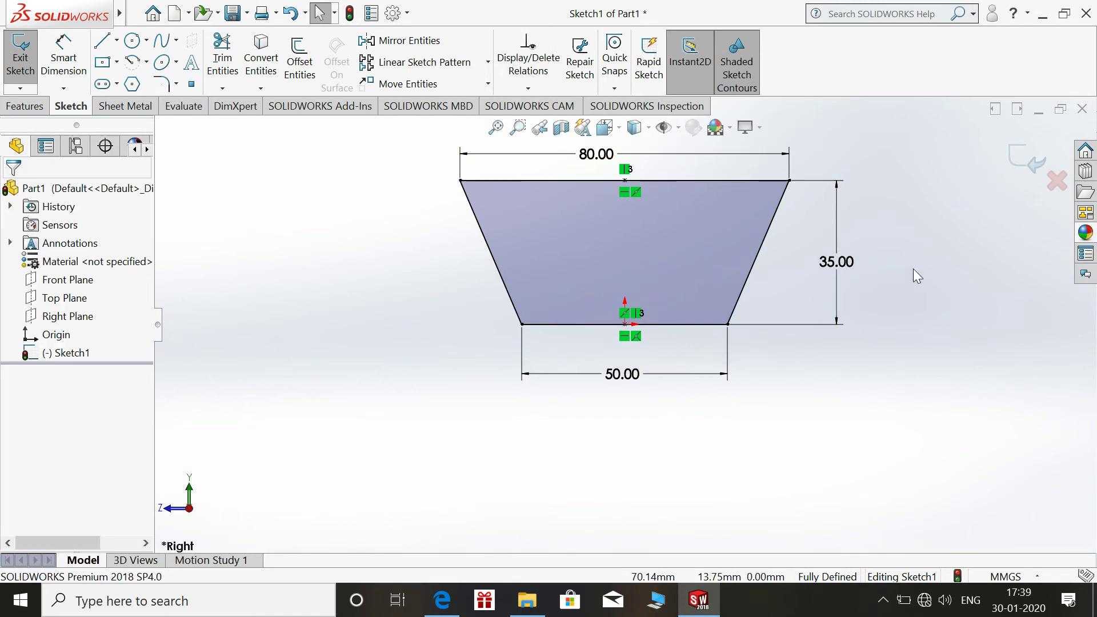
Exit the sketch, view it isometrically, and start a two-direction extrusion
left_click(1027, 159)
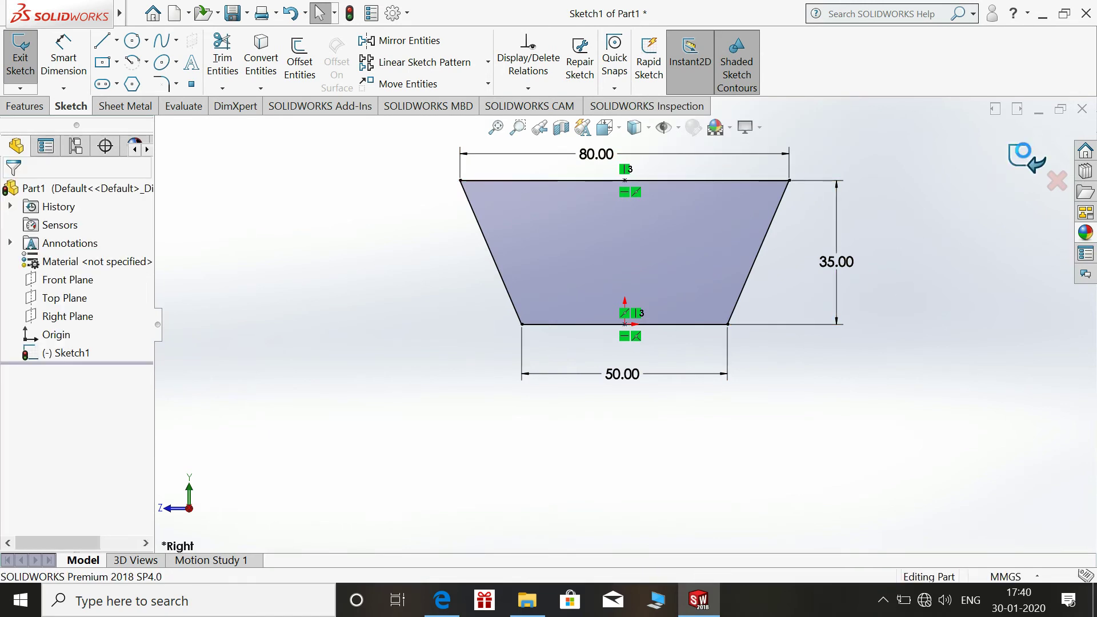
key("space")
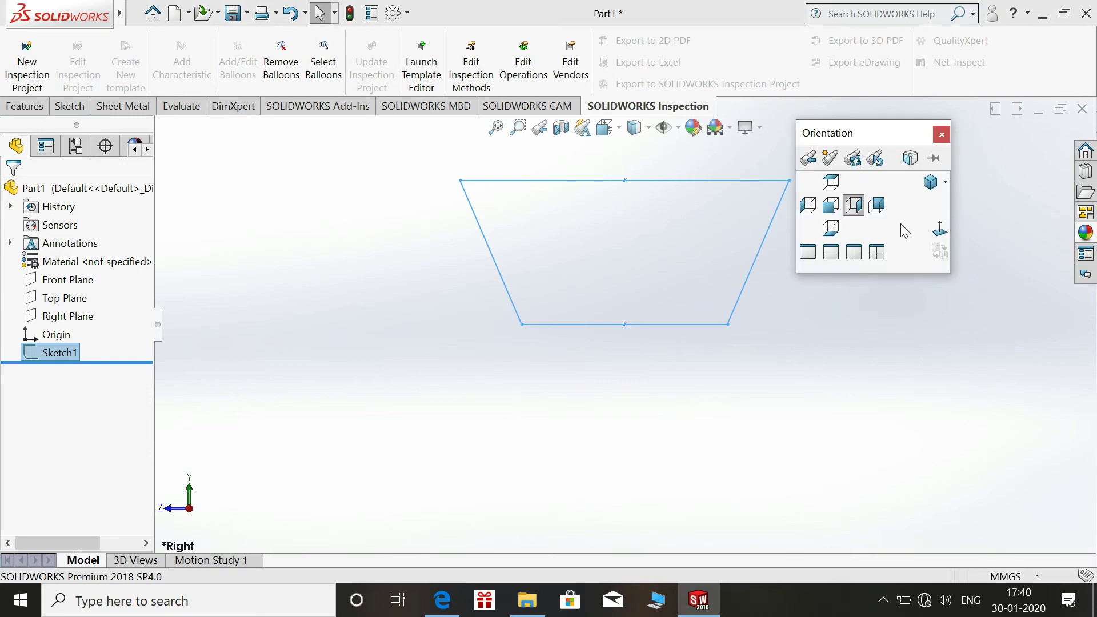
left_click(930, 183)
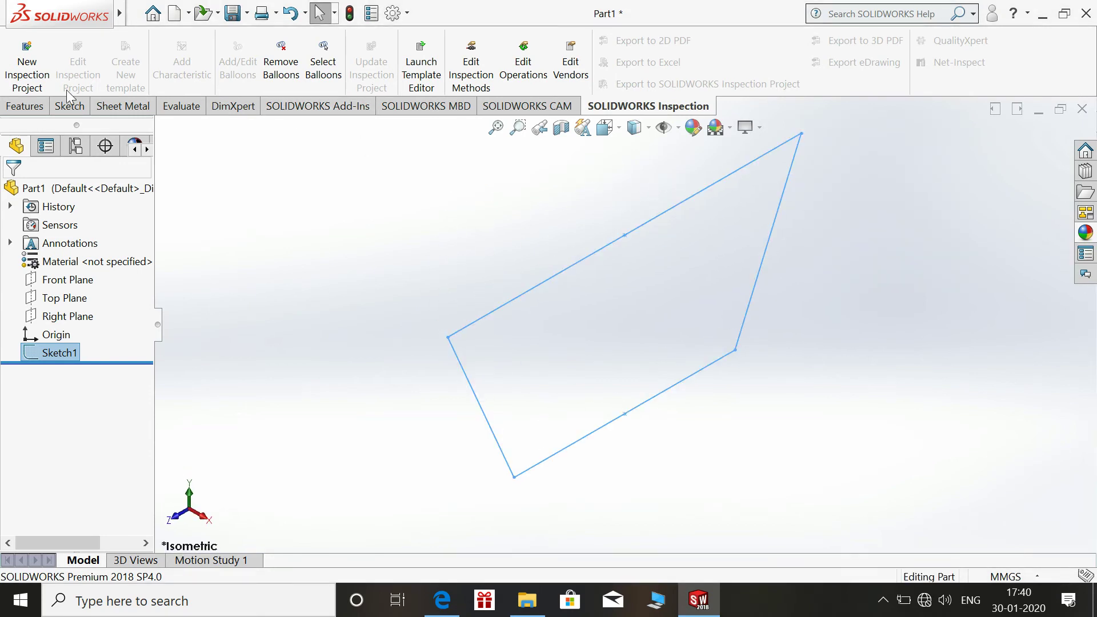
left_click(26, 106)
left_click(38, 79)
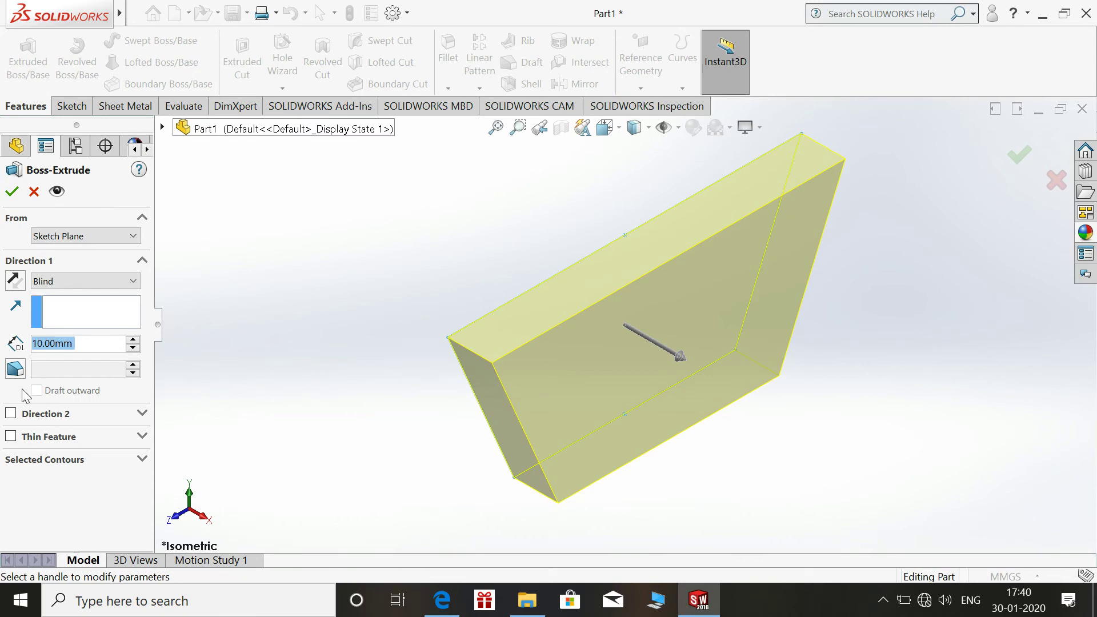
left_click(11, 413)
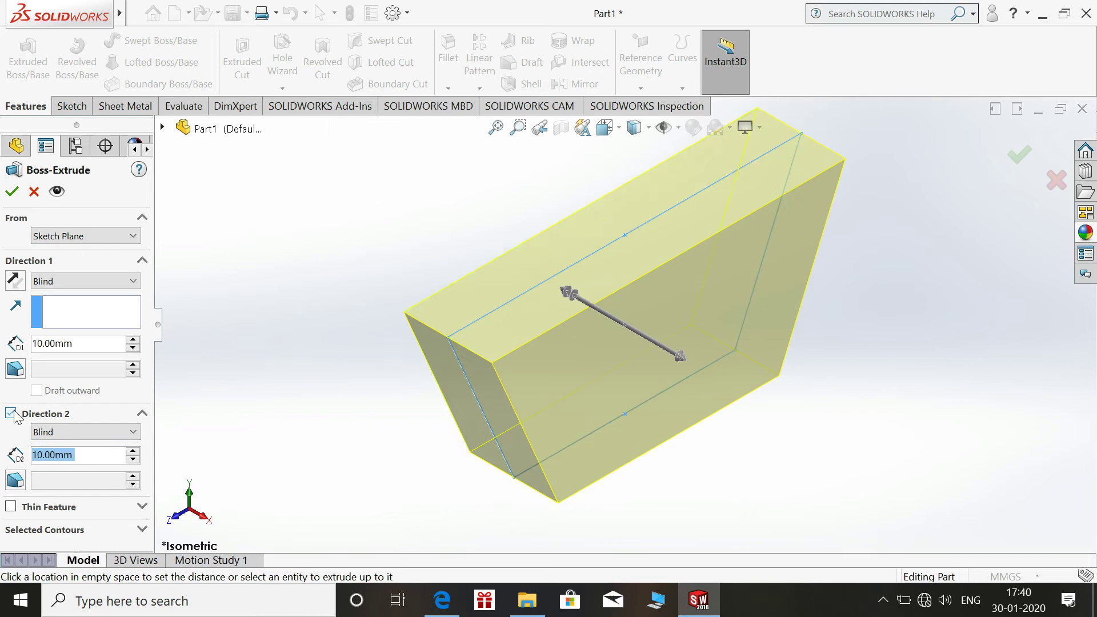
left_click(81, 345)
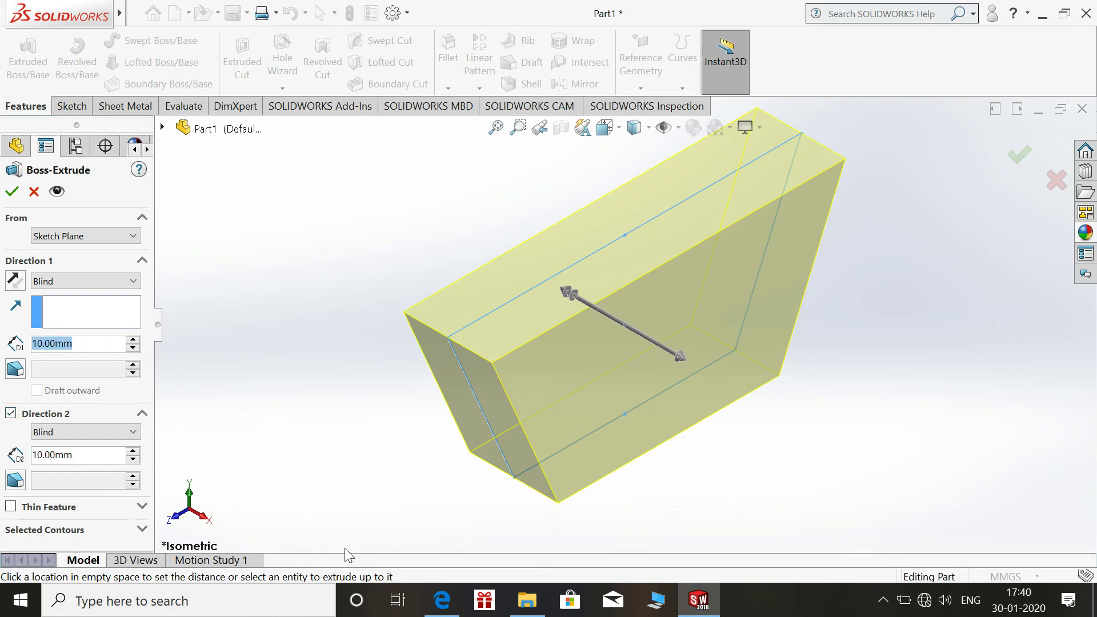
Extrude 7.50 mm in each direction to create the 15 mm thick block
left_click(440, 603)
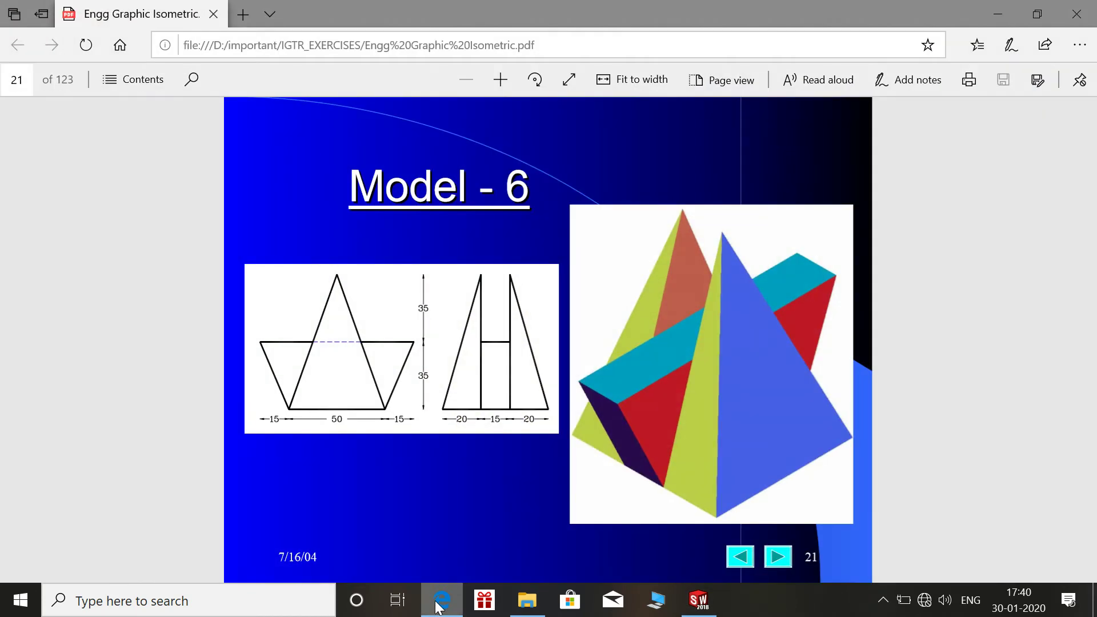
left_click(441, 603)
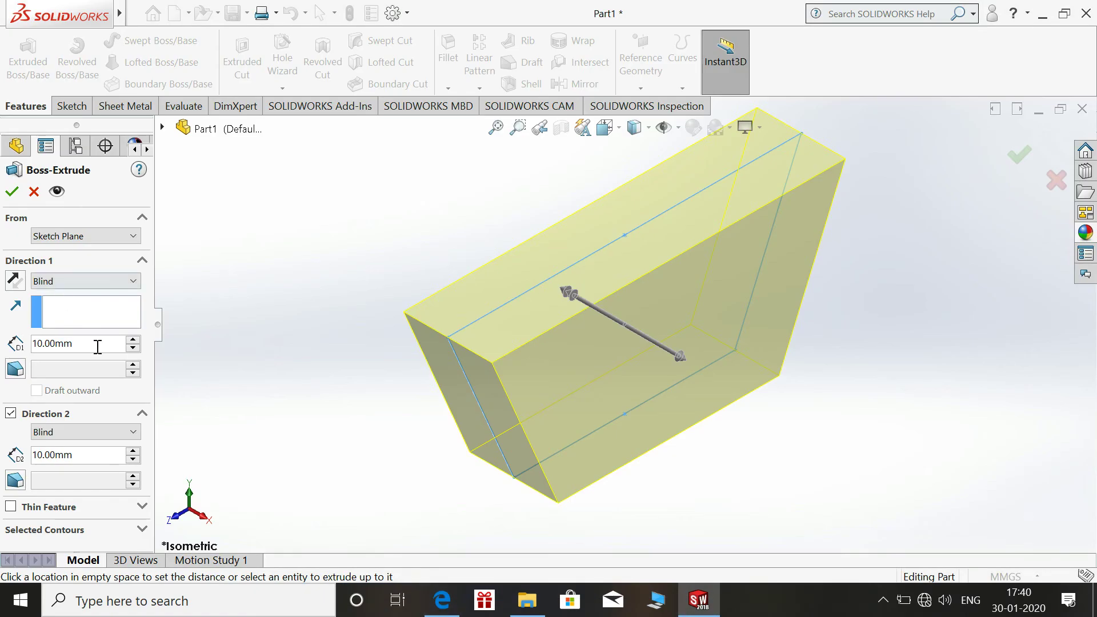
type("75/2")
key("Return")
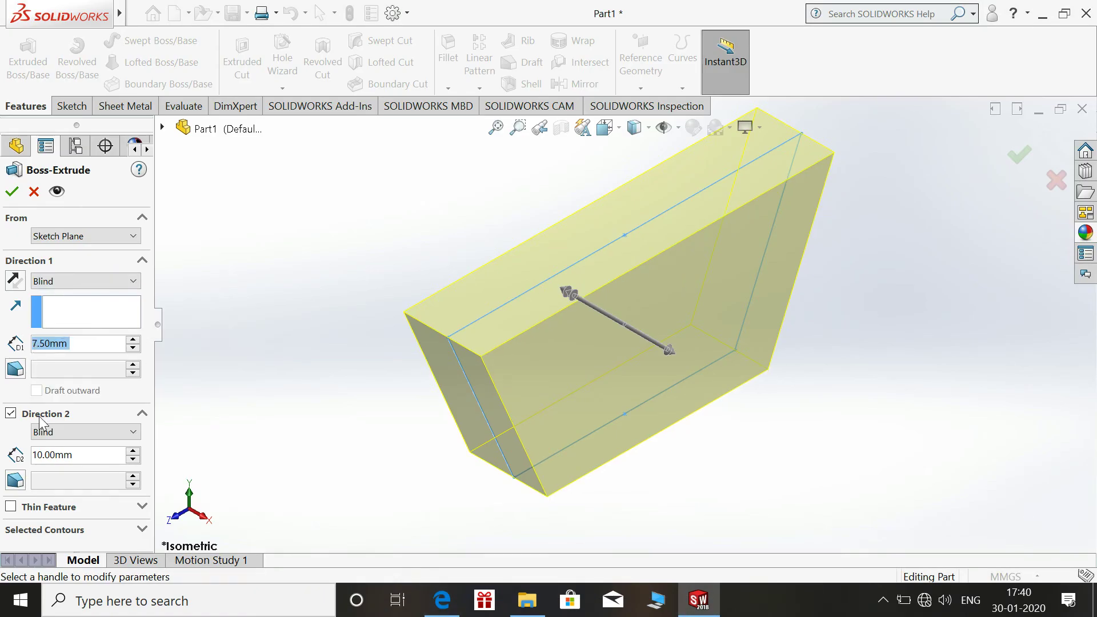
left_click(67, 459)
type("15/2")
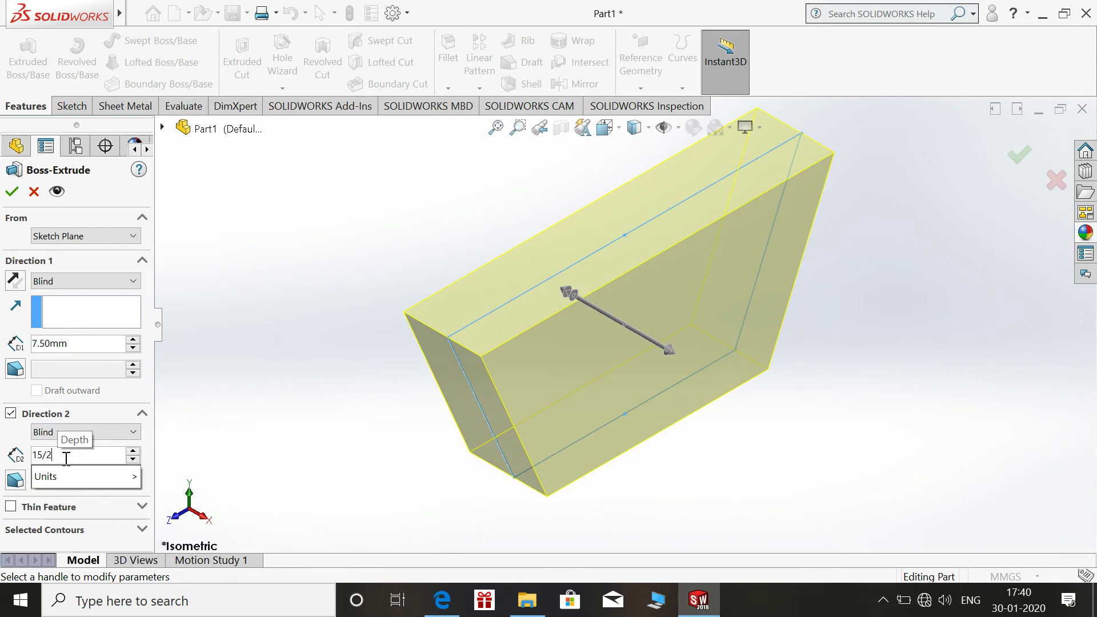
key("Return")
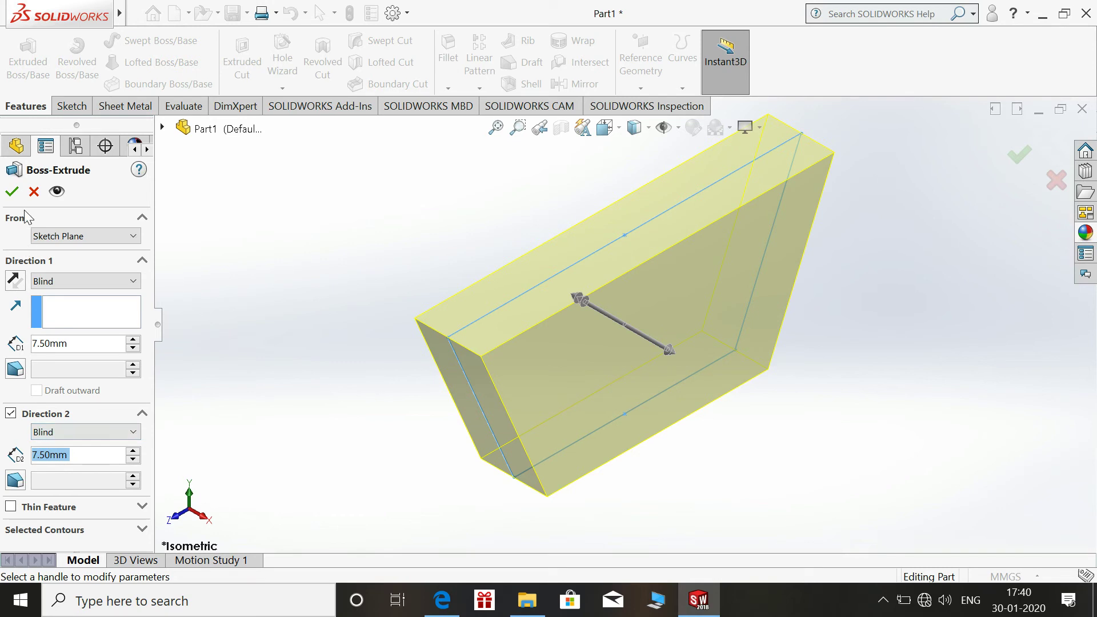
left_click(12, 192)
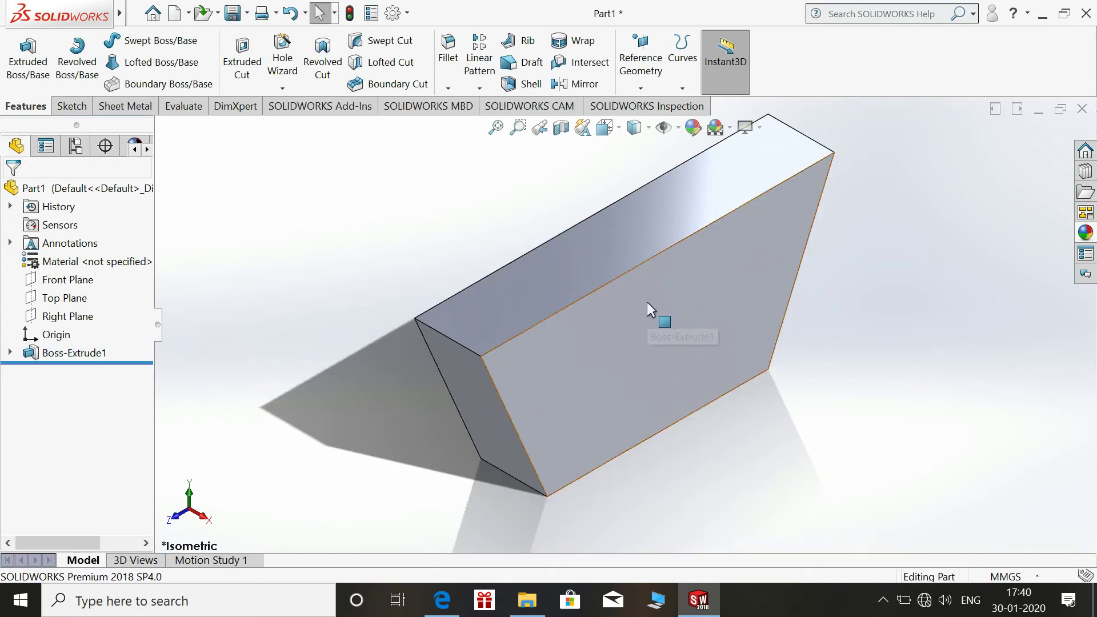
Recheck the drawing and orbit the block to show its underside
left_click(438, 605)
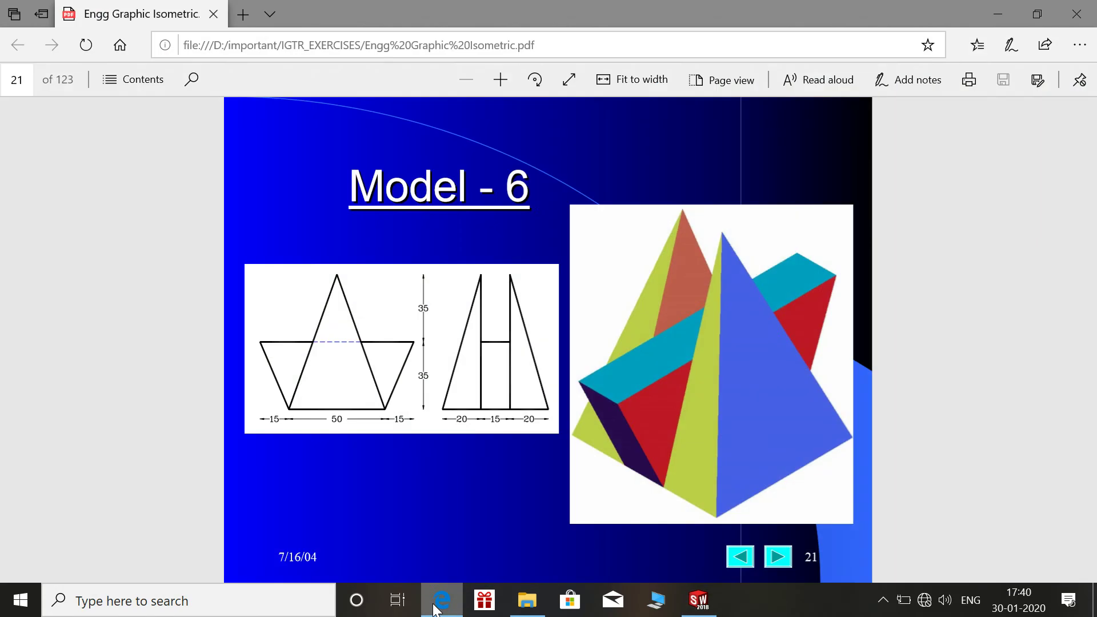
left_click(435, 606)
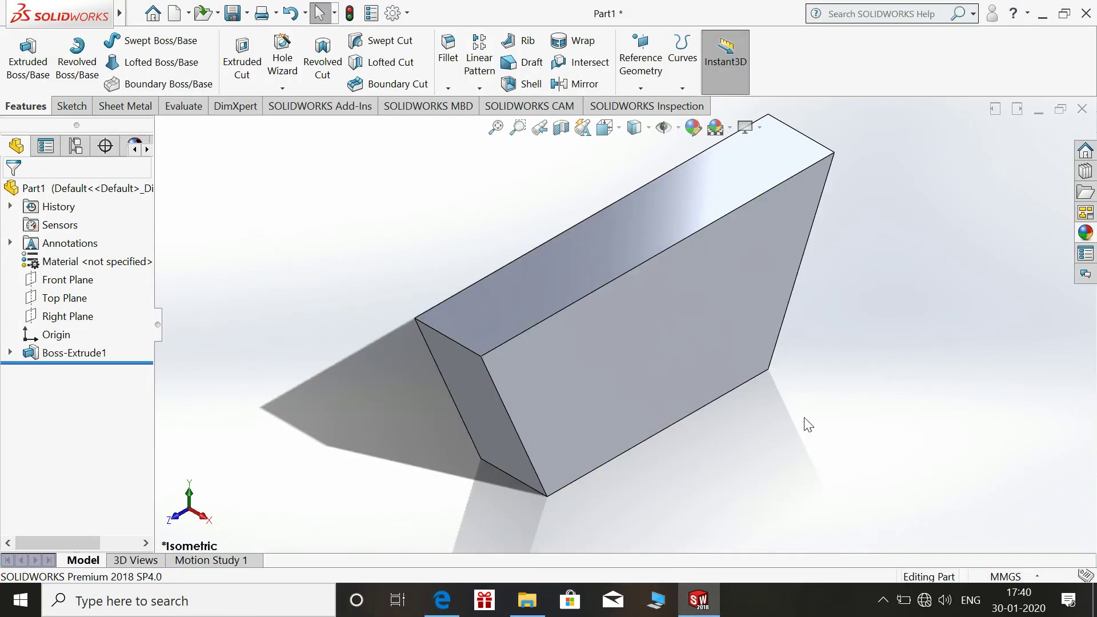
middle_click_drag(809, 424, 831, 266)
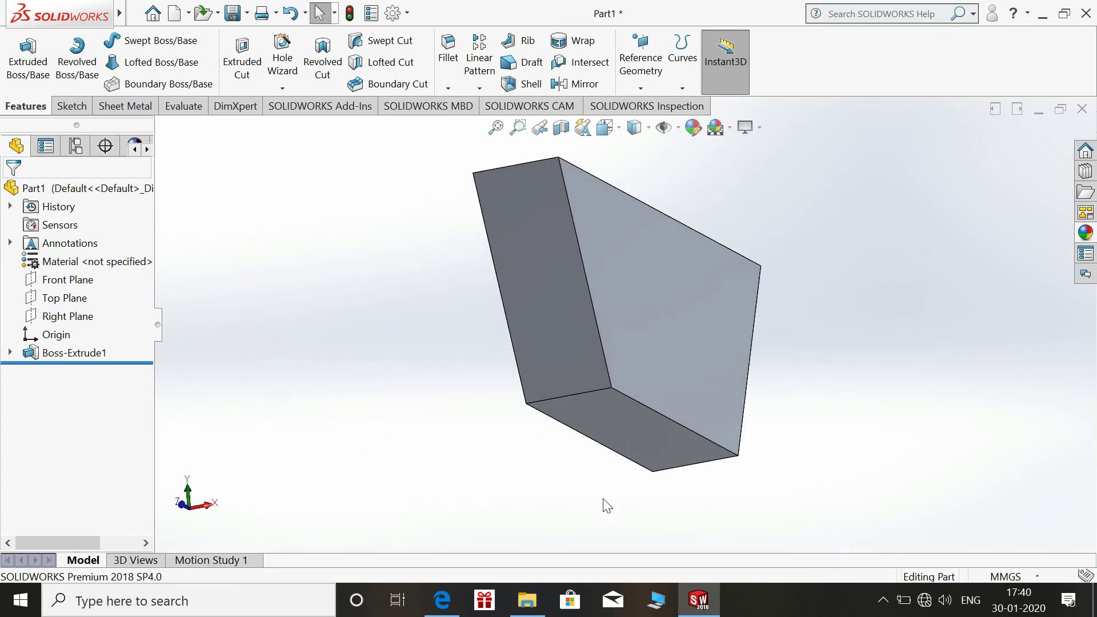
Start a sketch on the block's bottom face and view it Normal To
left_click(626, 421)
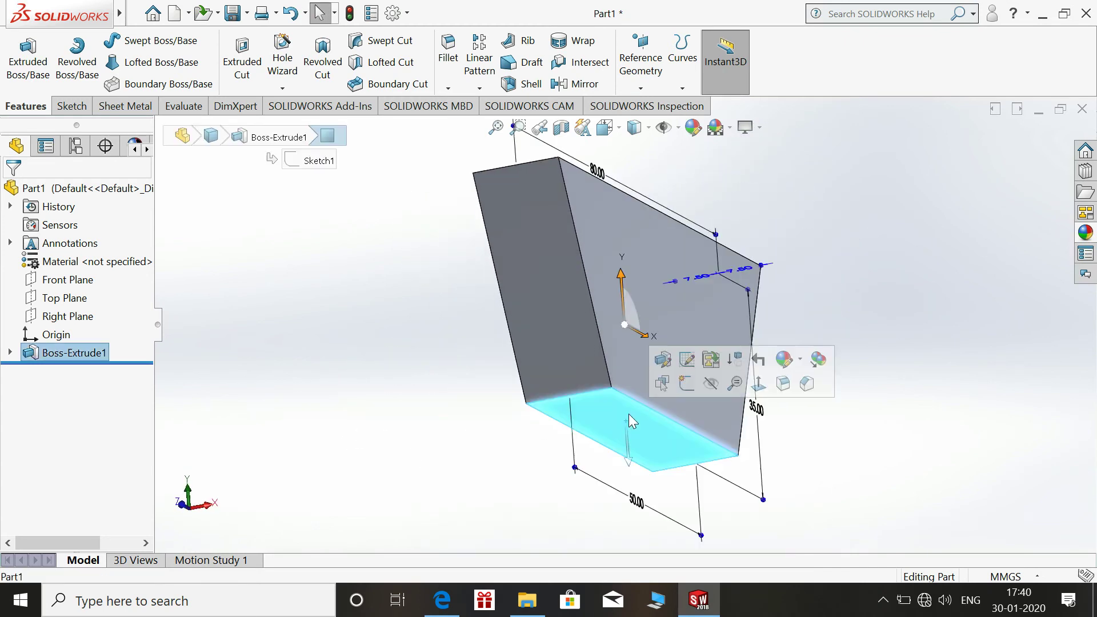
left_click(694, 386)
key("space")
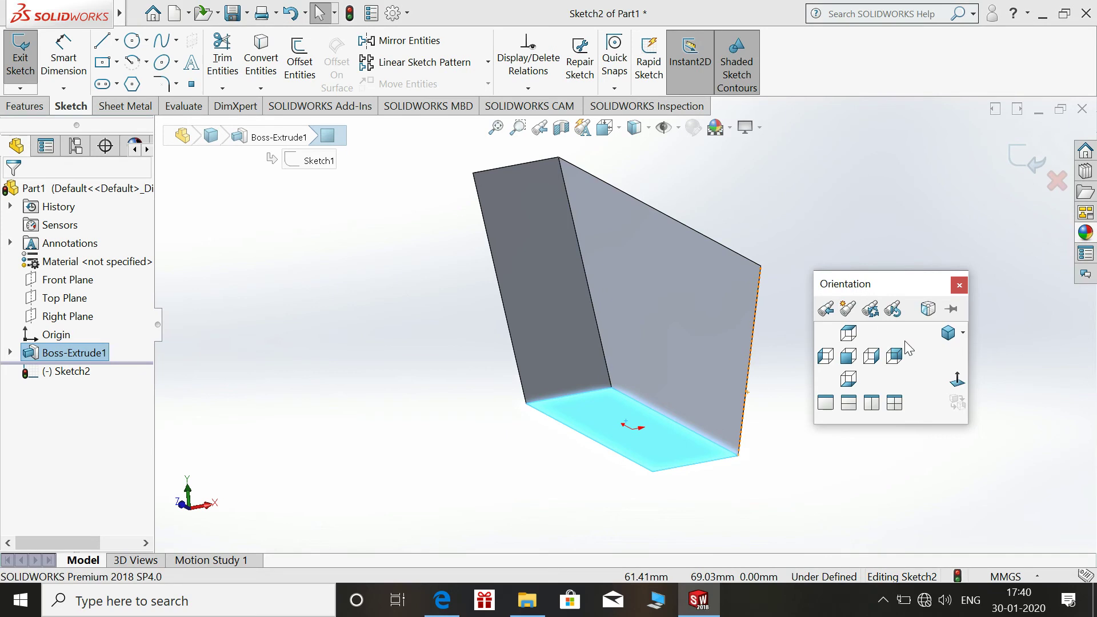
left_click(956, 380)
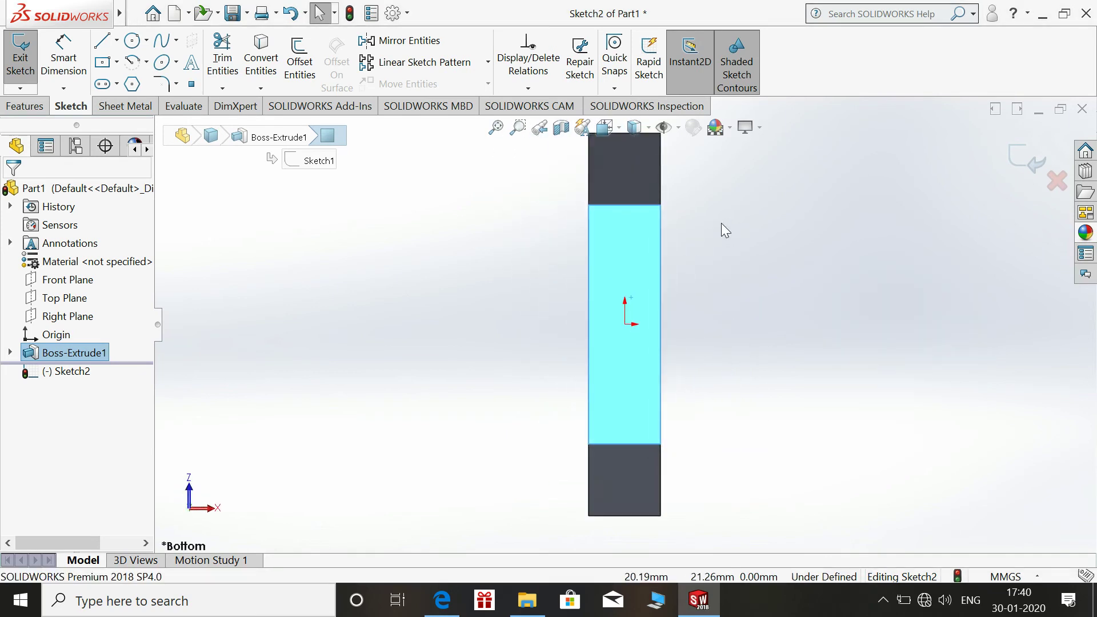
left_click(721, 223)
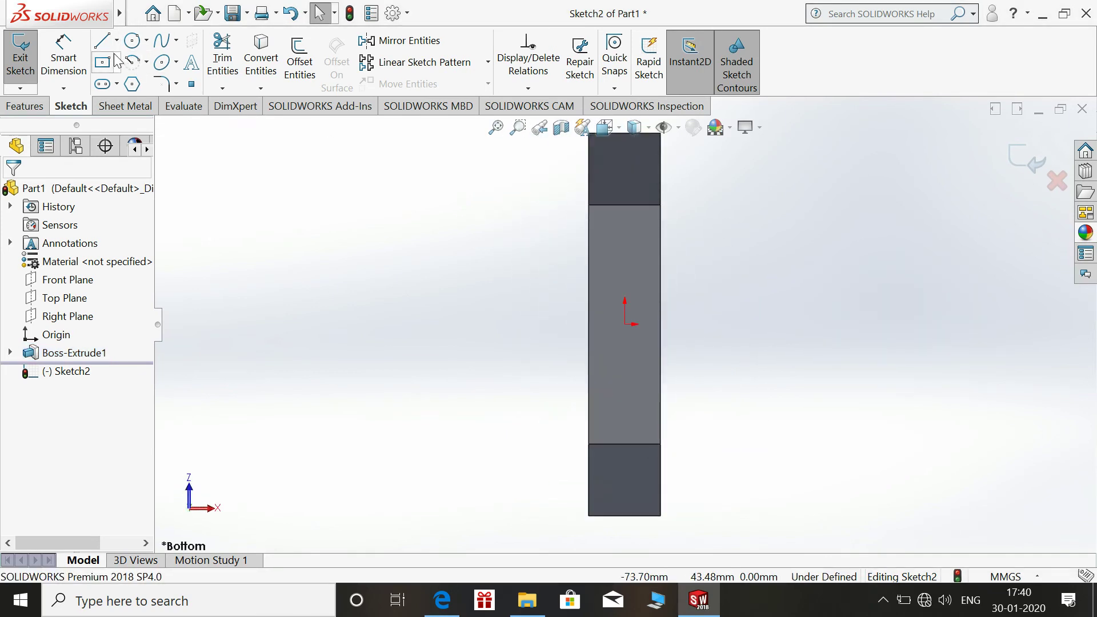
Draw a corner rectangle beside the block spanning the face's length
left_click(146, 62)
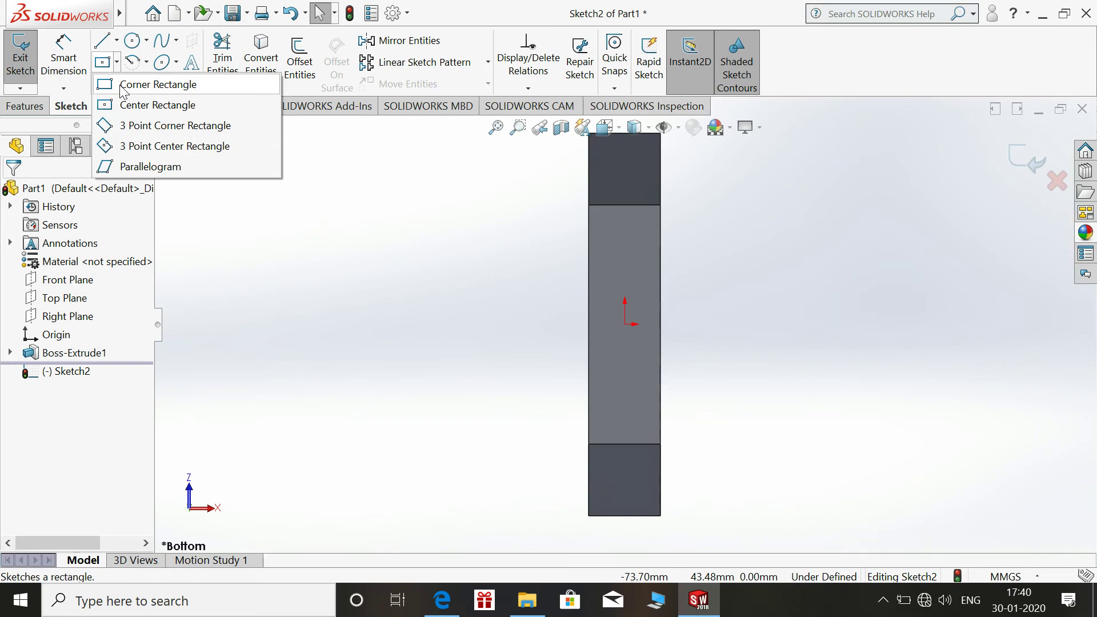
left_click(122, 87)
left_click(661, 205)
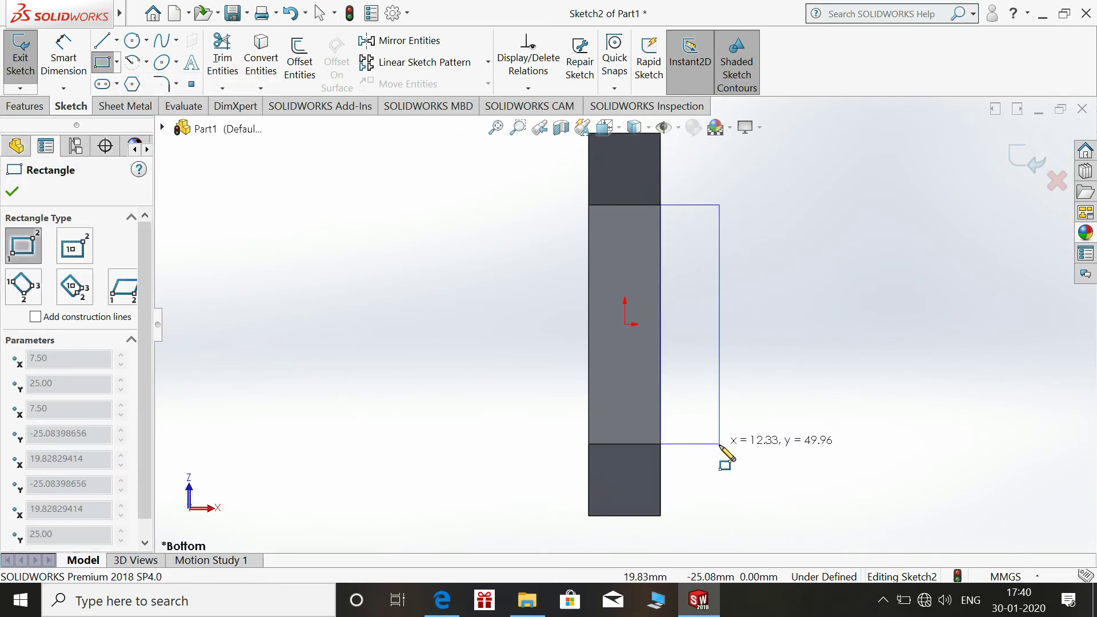
left_click(732, 429)
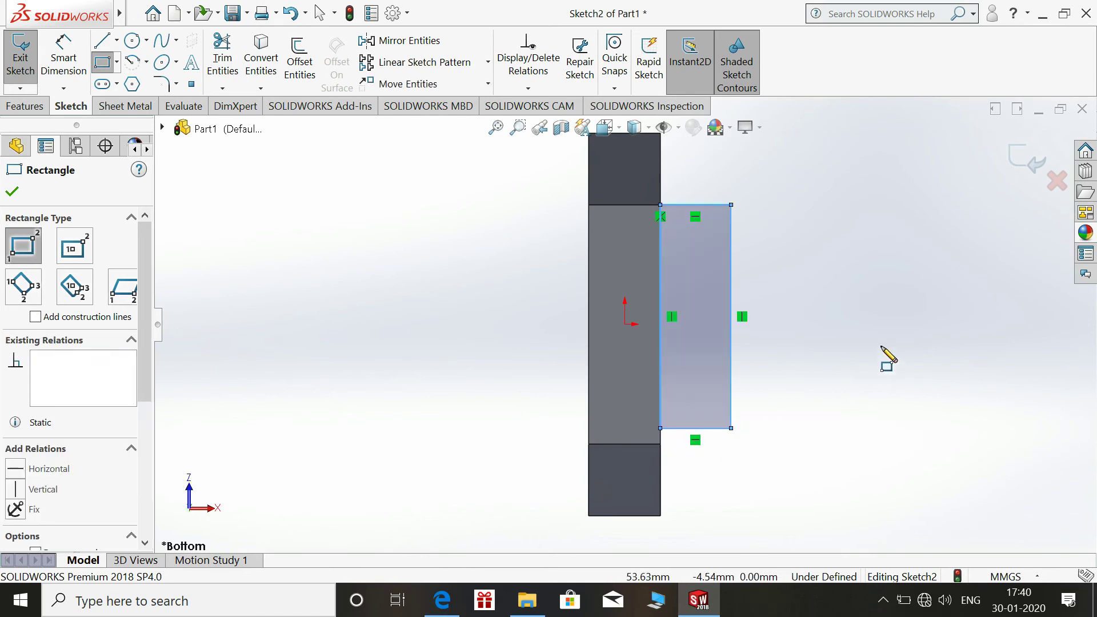
key("Escape")
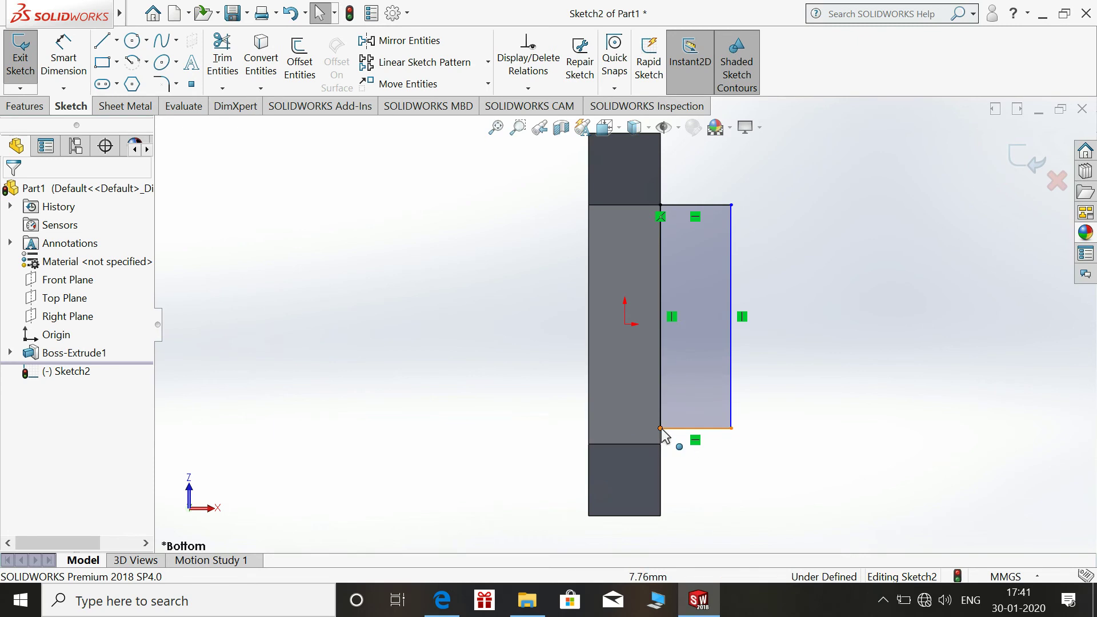
Make the rectangle's lower-left corner horizontal with the face's corner, then check the drawing
left_click(663, 432)
left_click_drag(663, 435, 665, 434)
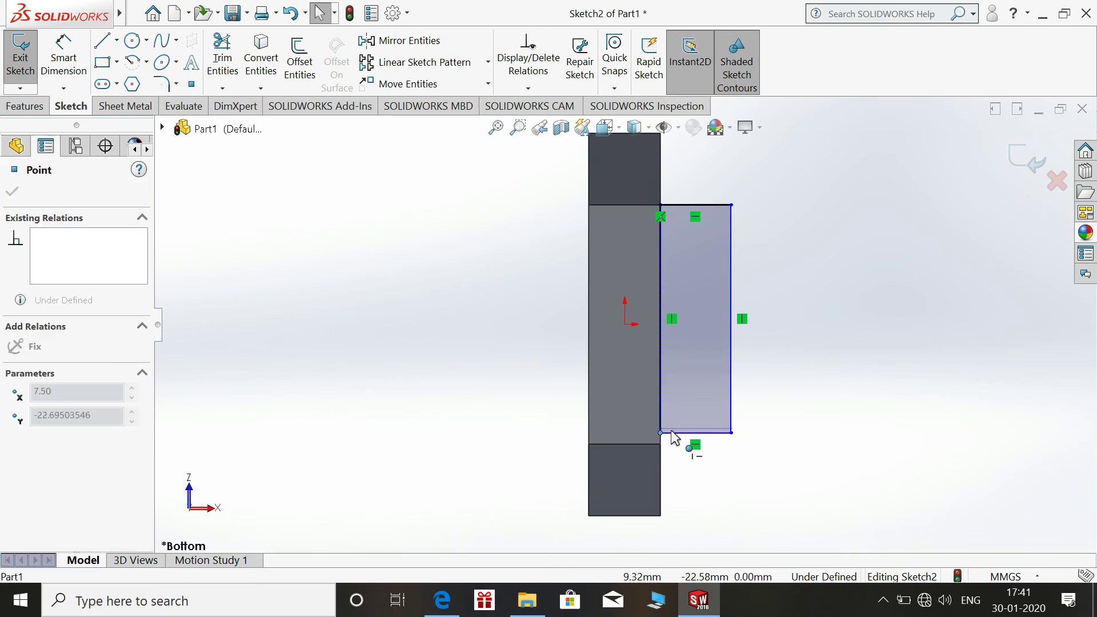
left_click(646, 443, "ctrl")
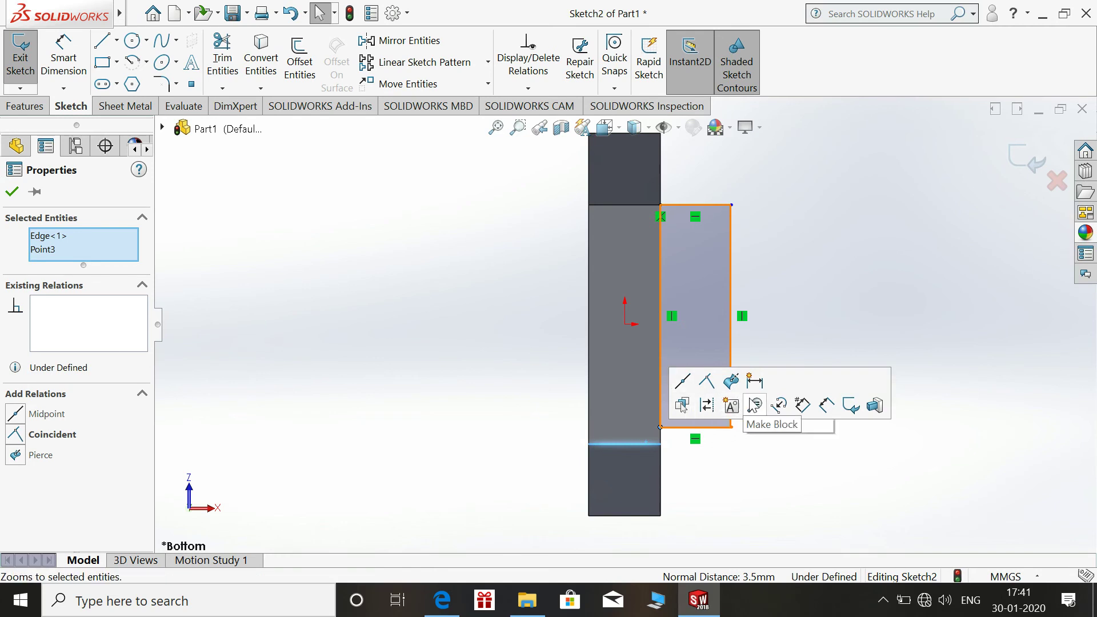
left_click(740, 452)
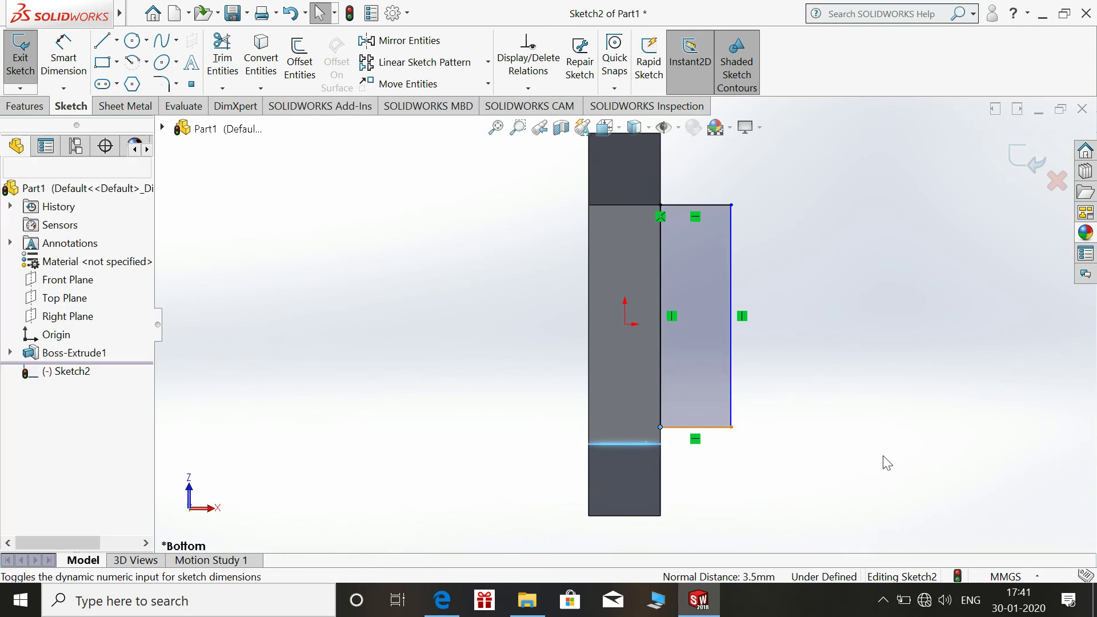
left_click(660, 427)
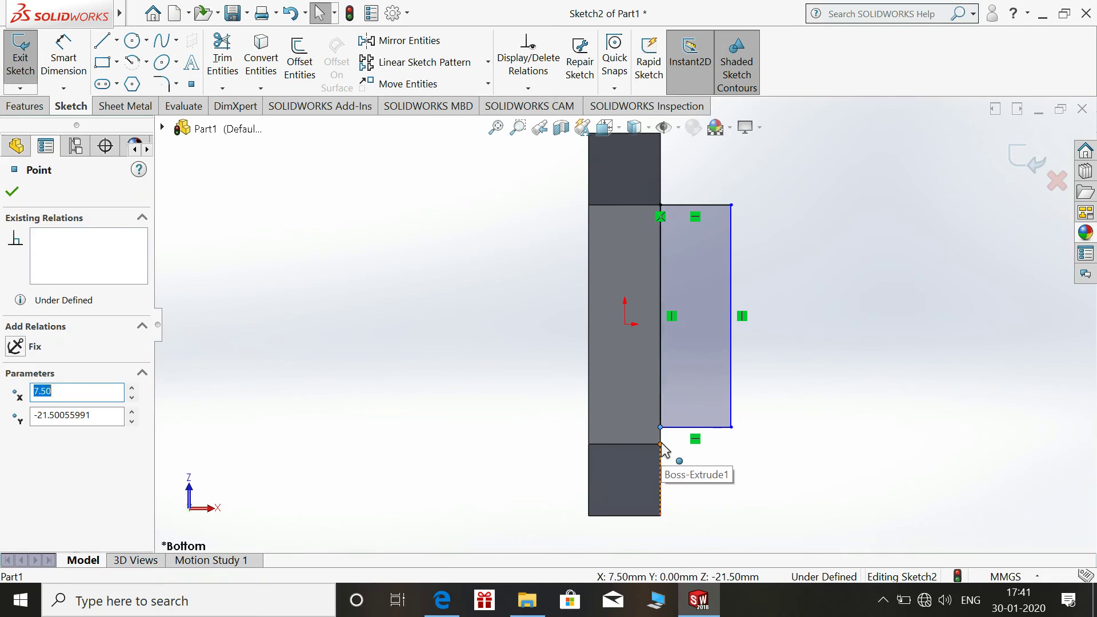
left_click(661, 444, "ctrl")
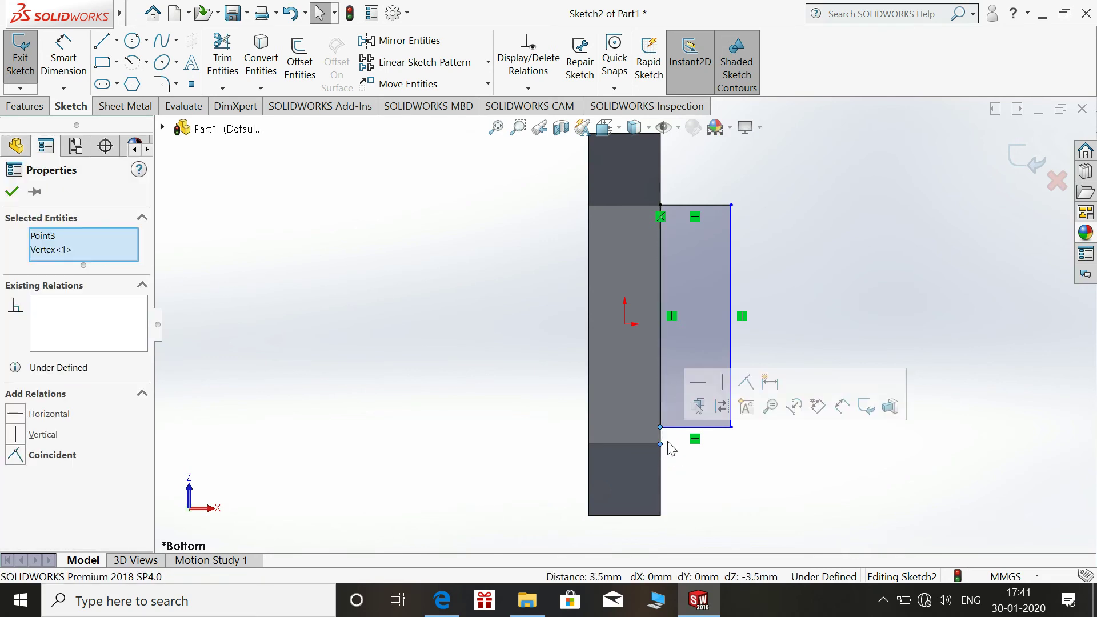
left_click(699, 382)
left_click(823, 316)
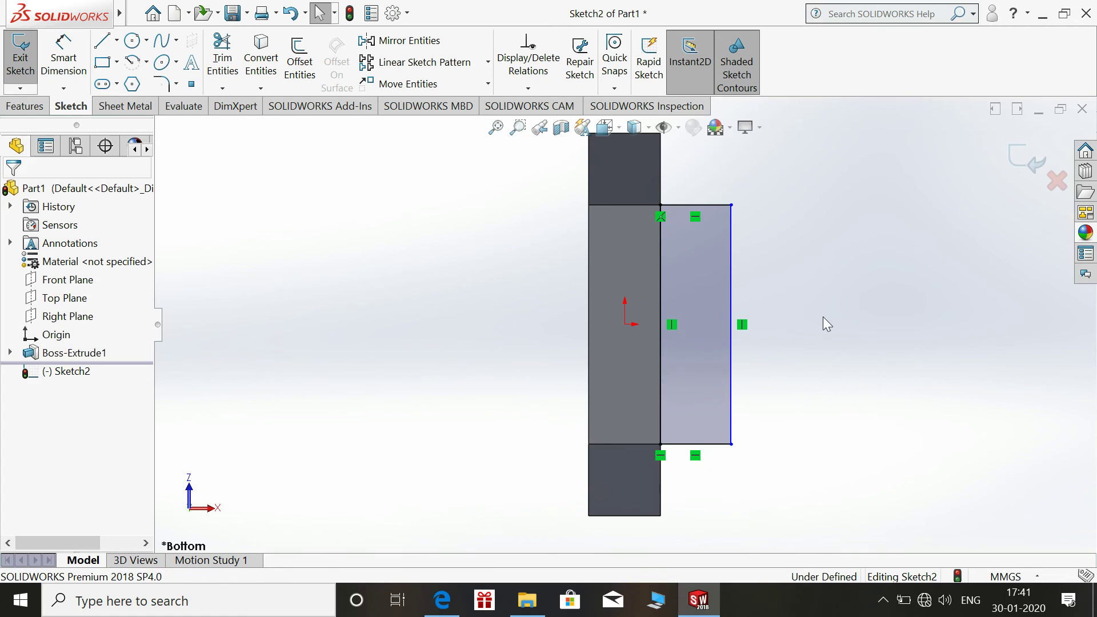
left_click(452, 603)
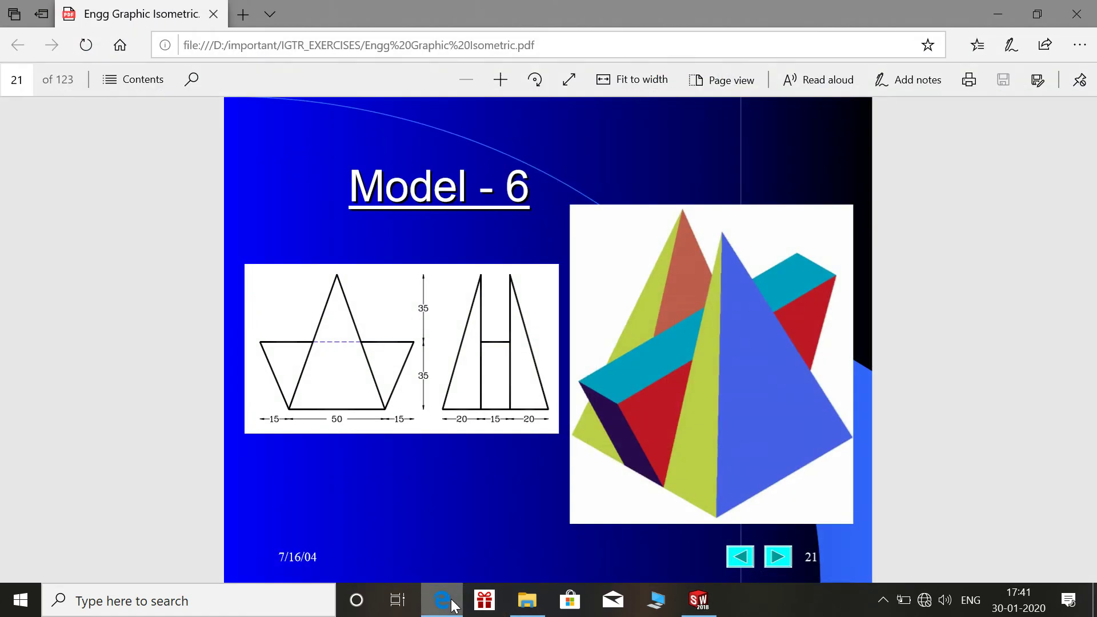
mouse_move(549, 343)
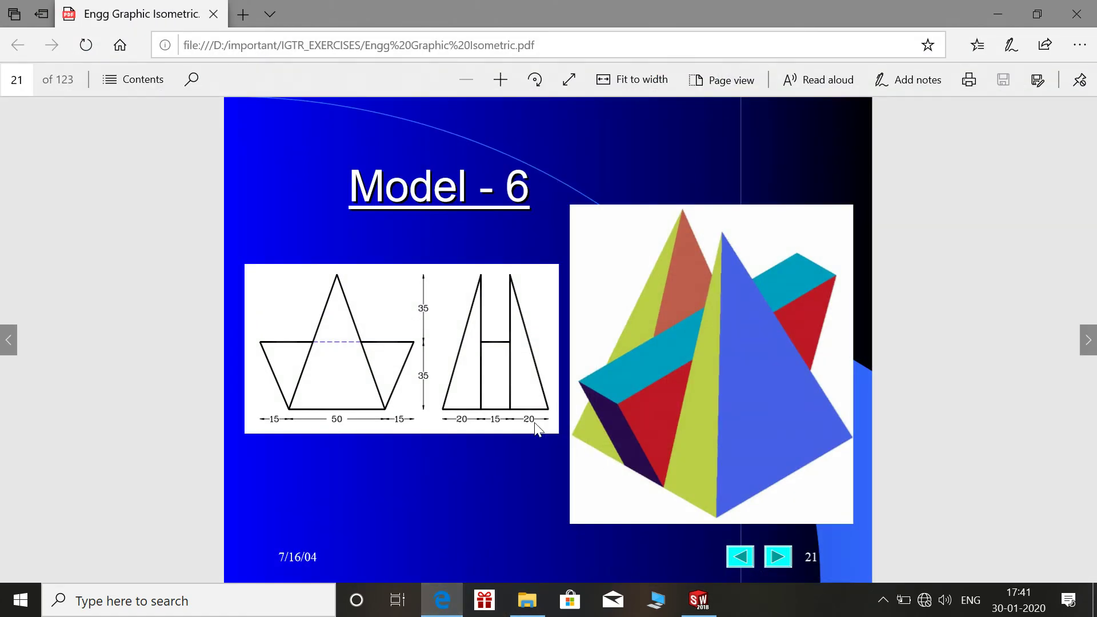
left_click(445, 613)
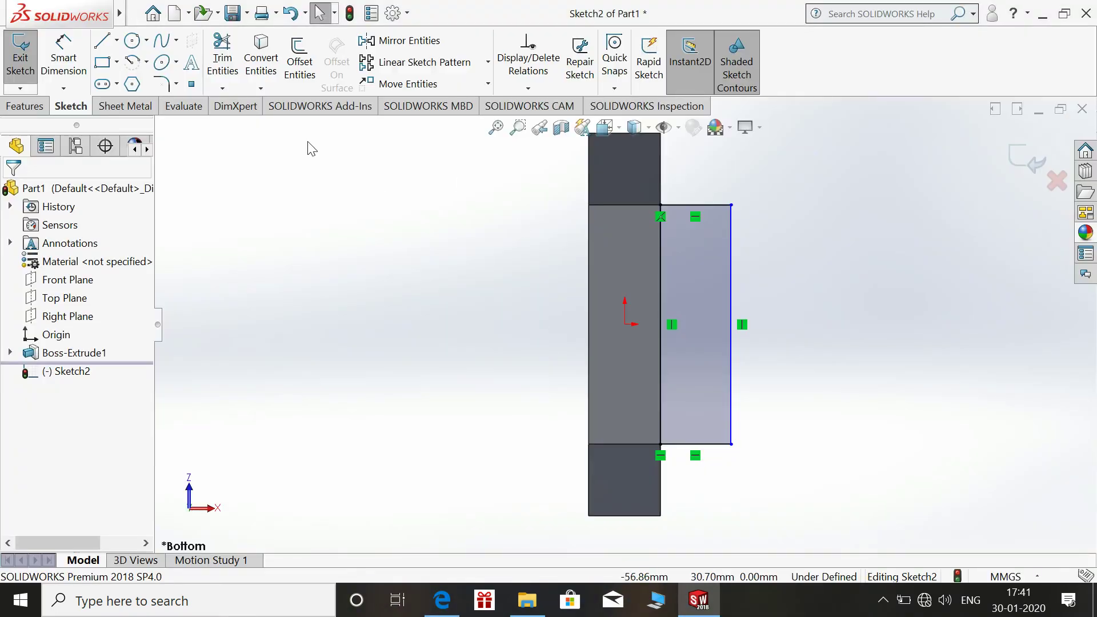
Dimension the rectangle's bottom edge to 20 mm and exit Sketch2
left_click(709, 445)
left_click(705, 495)
type("2")
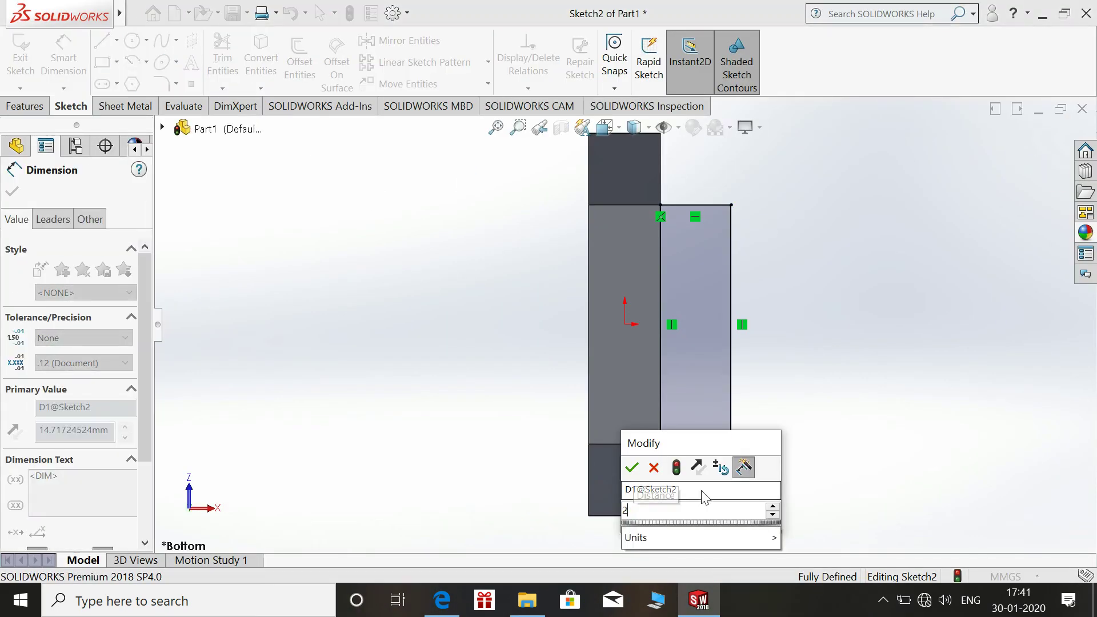
type("0")
key("Return")
left_click(849, 352)
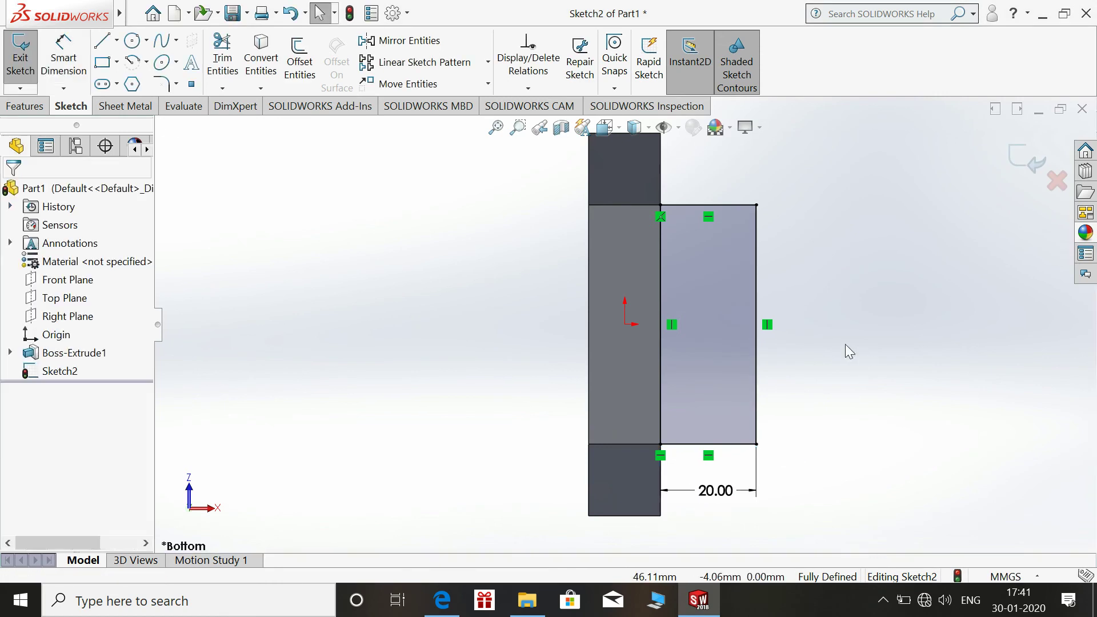
left_click(1020, 162)
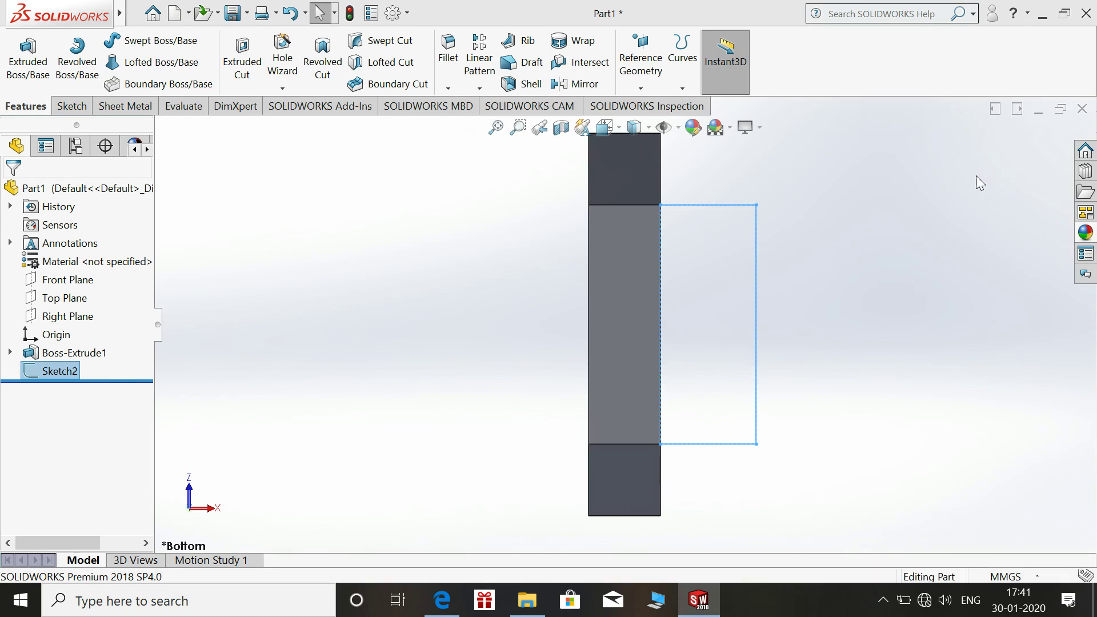
Start Sketch3 on the block's front trapezoid face, viewed normal and fitted
key("ctrl+7")
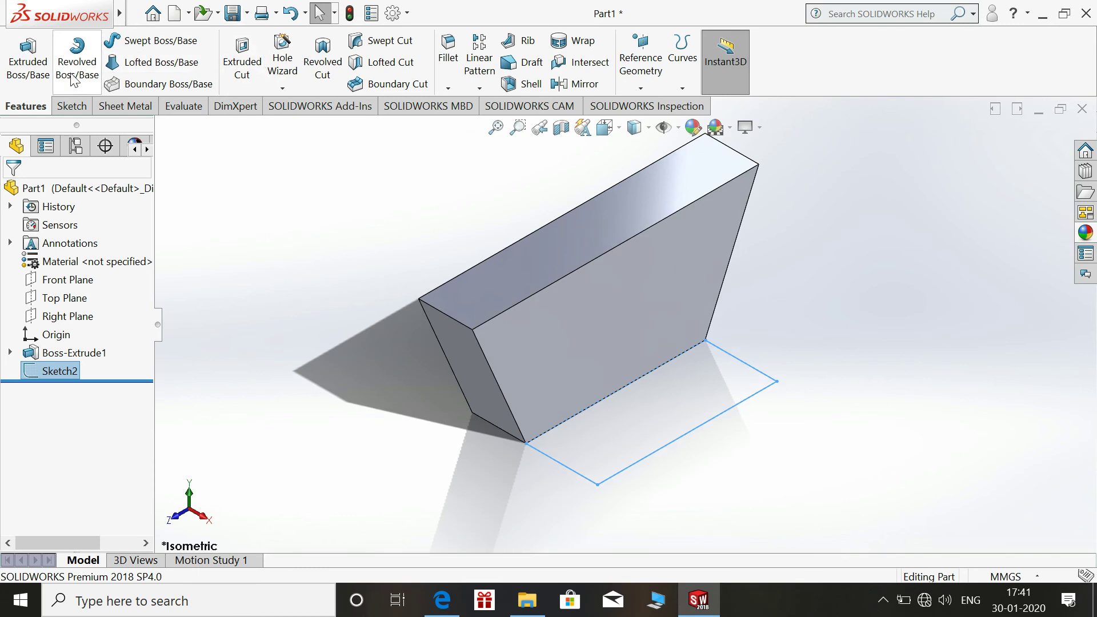
left_click(634, 284)
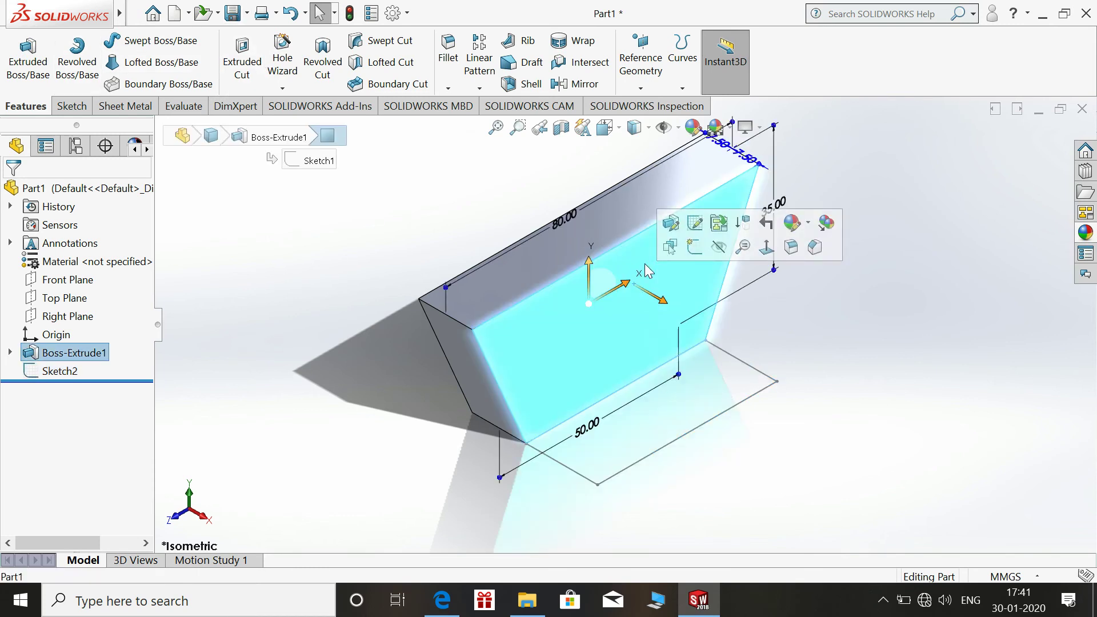
left_click(695, 247)
key("space")
left_click(786, 290)
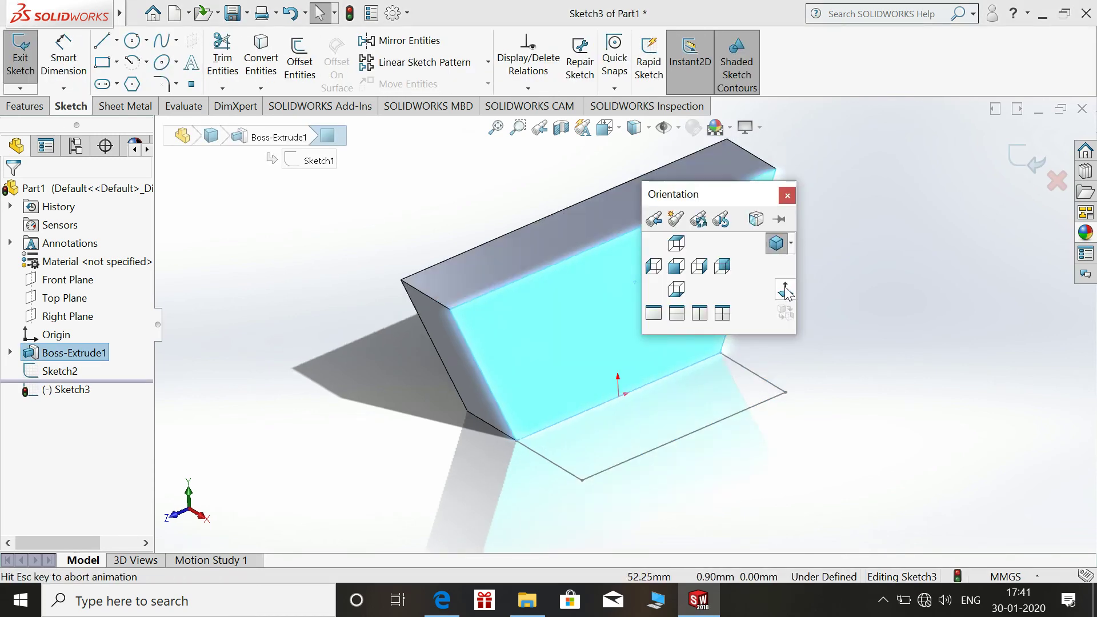
key("f")
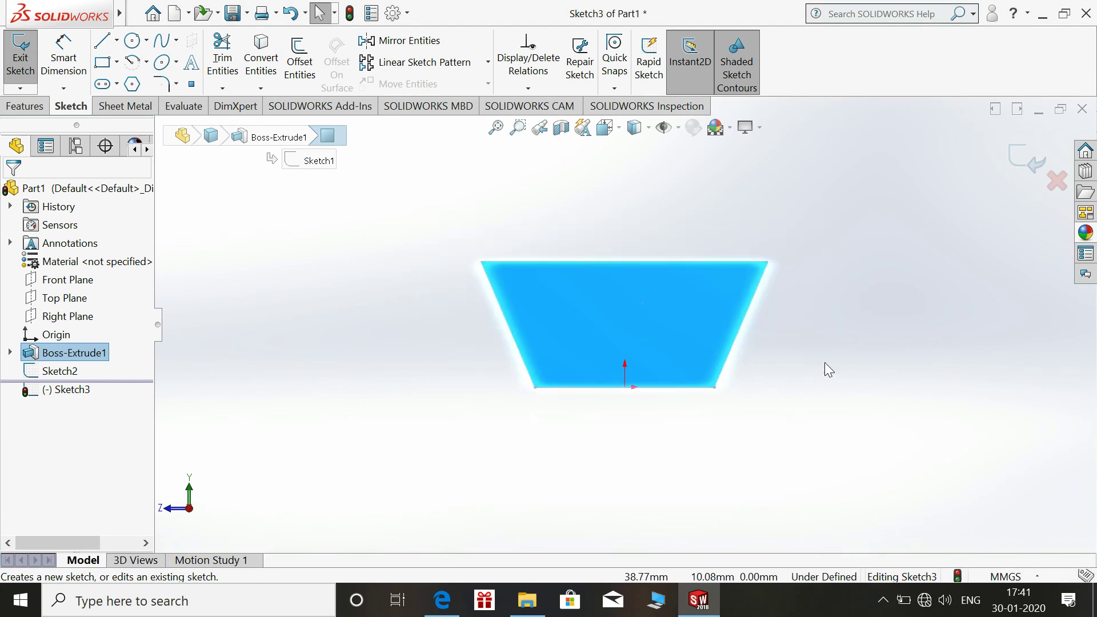
Place an apex point above the trapezoid and recheck the reference drawing
left_click(192, 84)
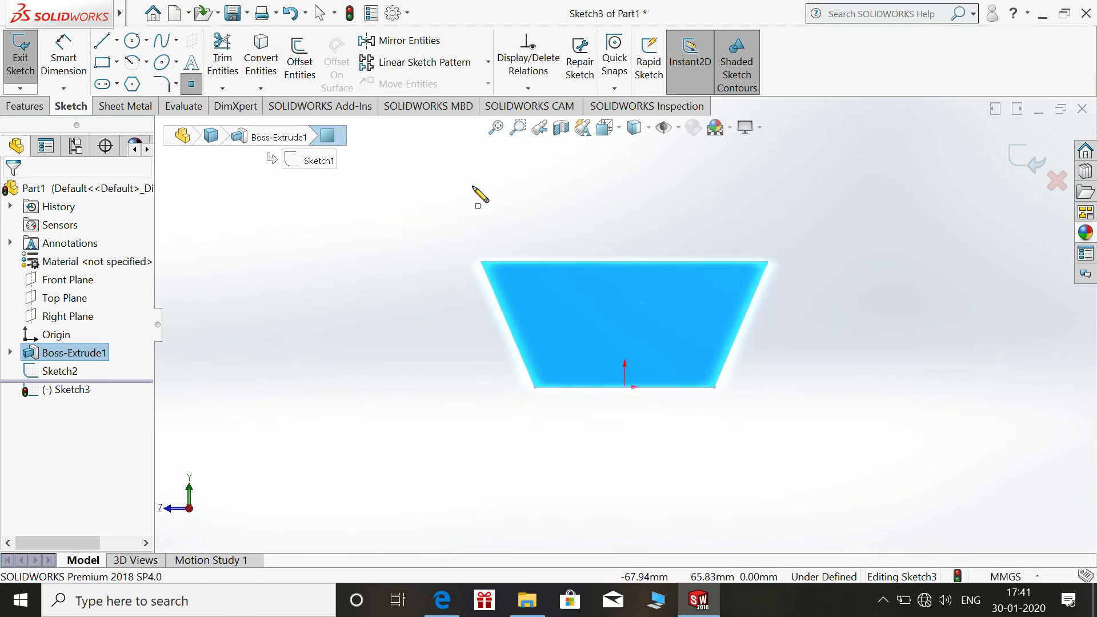
left_click(625, 163)
key("Escape")
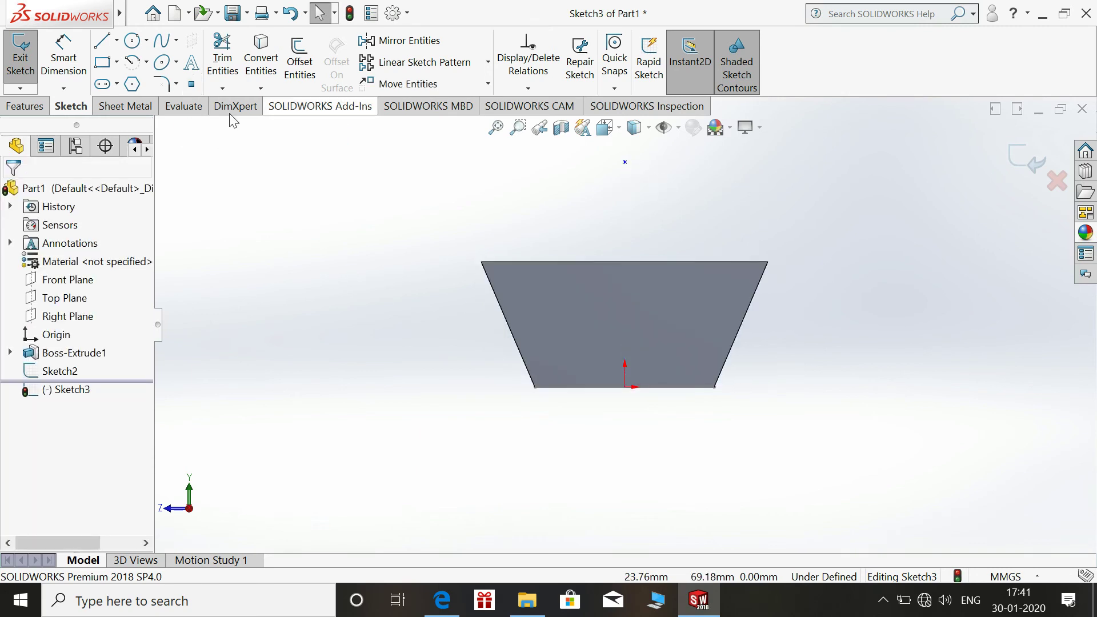
left_click(63, 57)
left_click(446, 606)
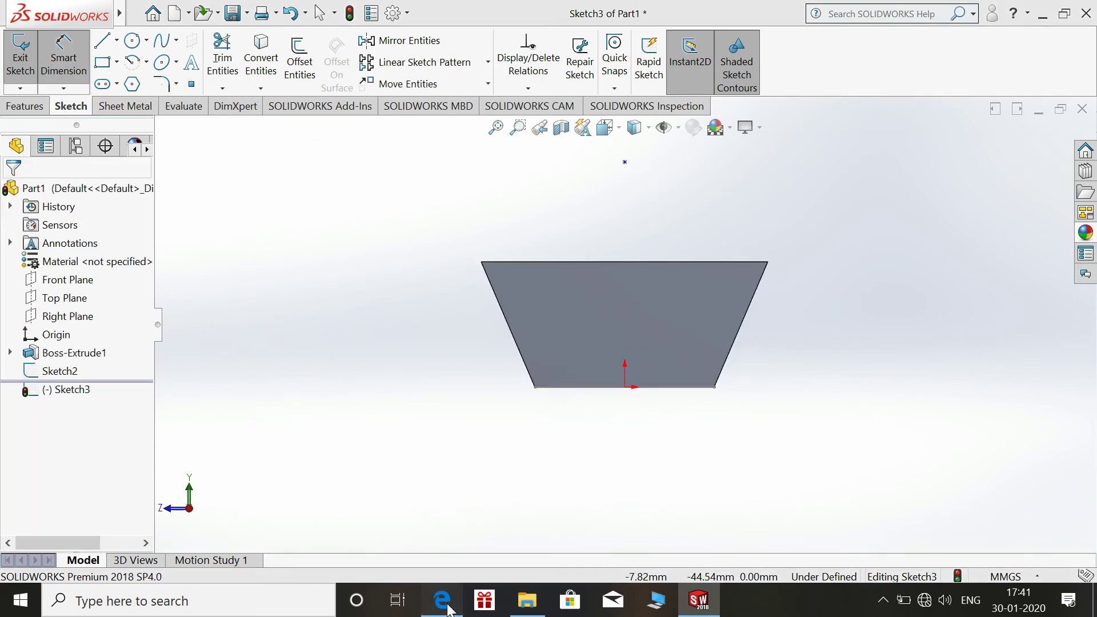
mouse_move(423, 407)
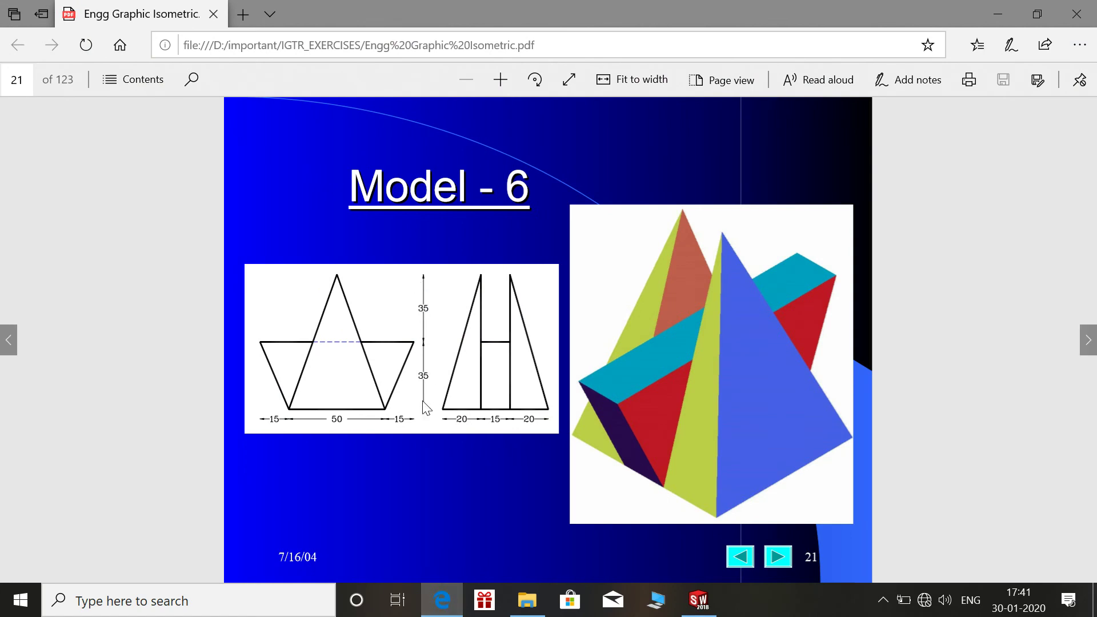
left_click(443, 609)
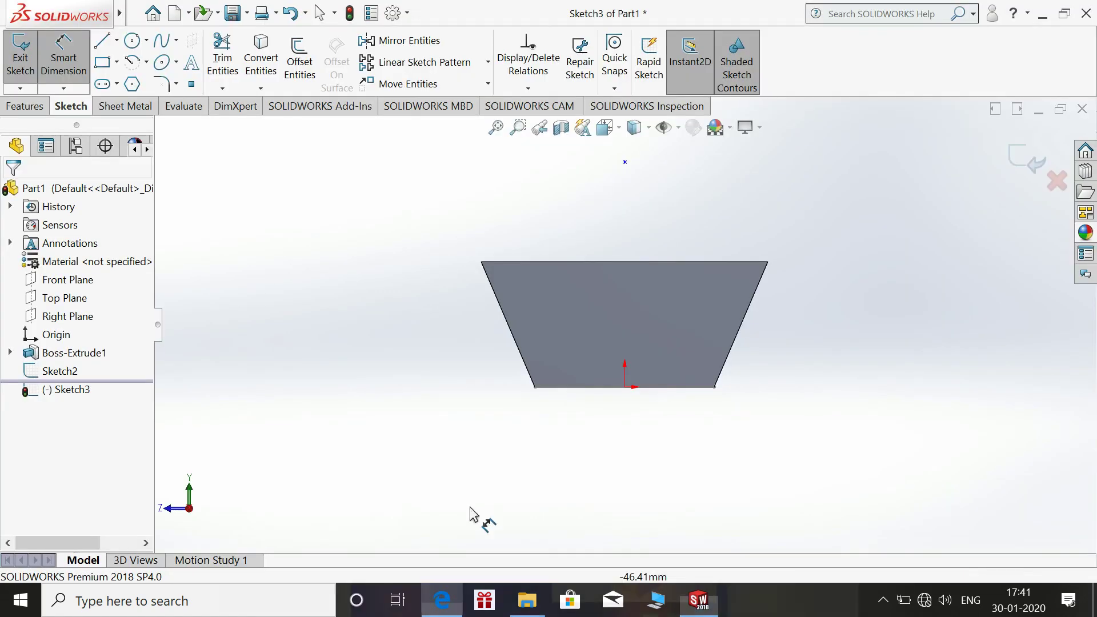
Dimension the apex point 70 mm (35+35) above the bottom edge
left_click(626, 162)
left_click(643, 387)
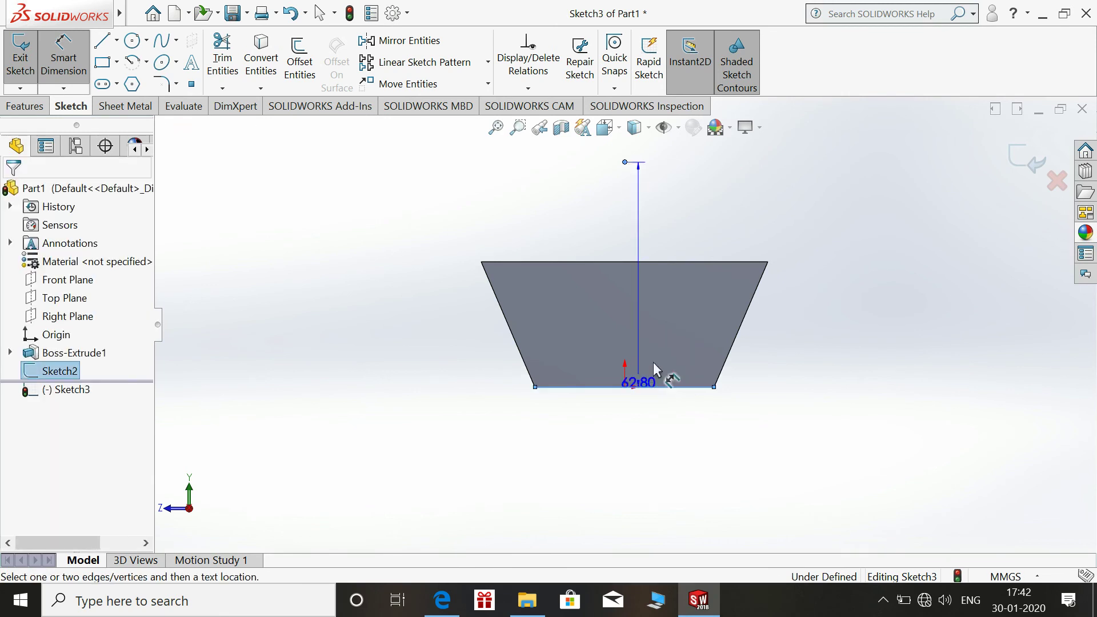
left_click(791, 224)
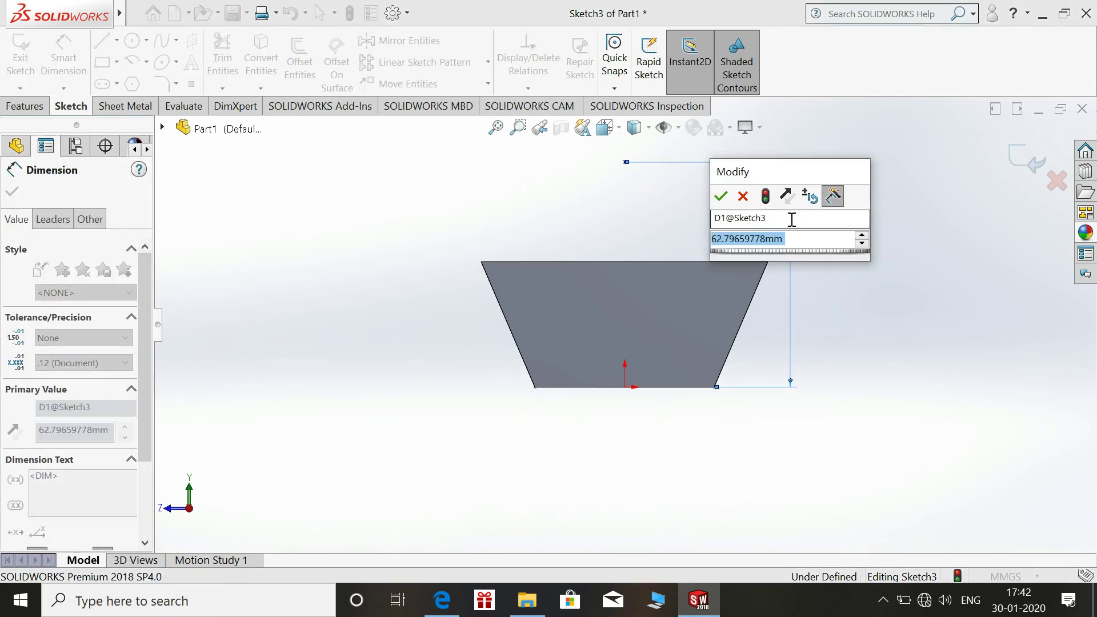
type("35+35")
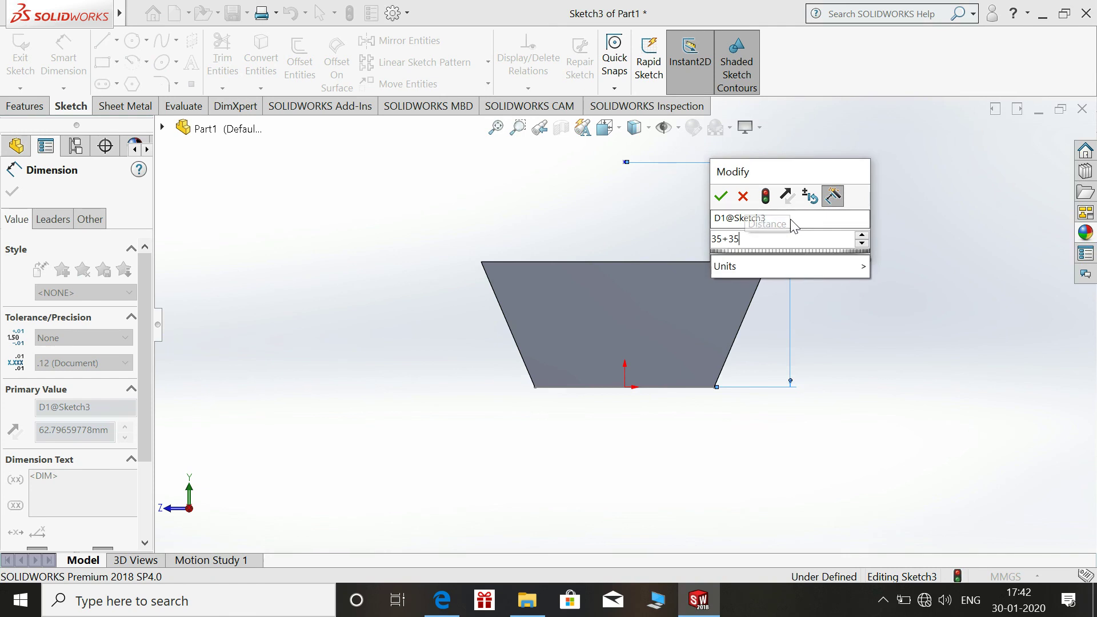
key("Return")
key("Escape")
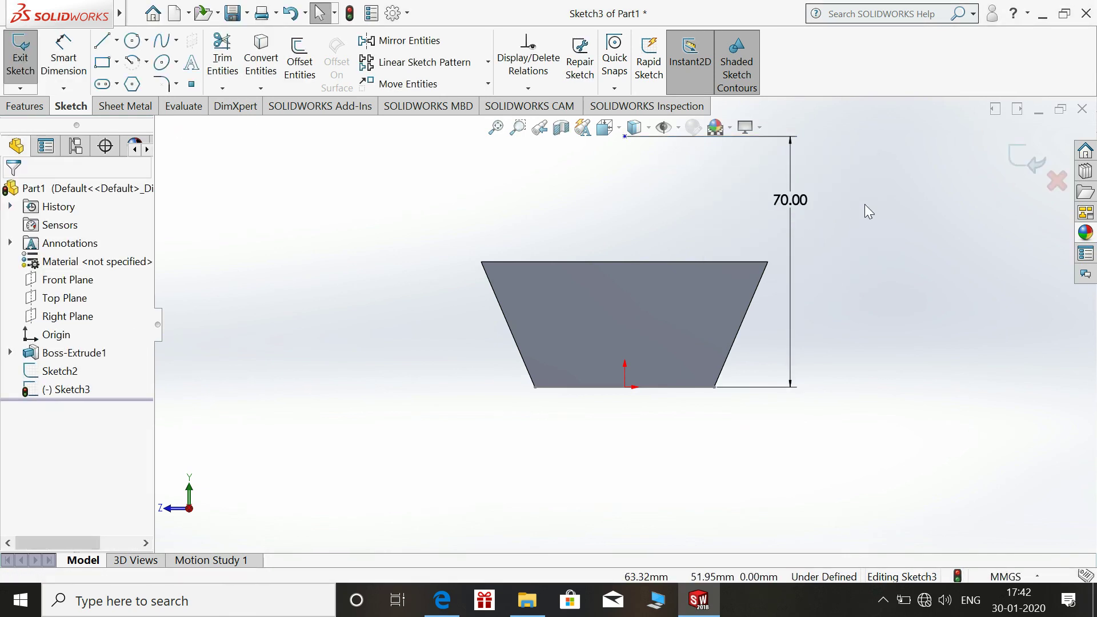
key("z")
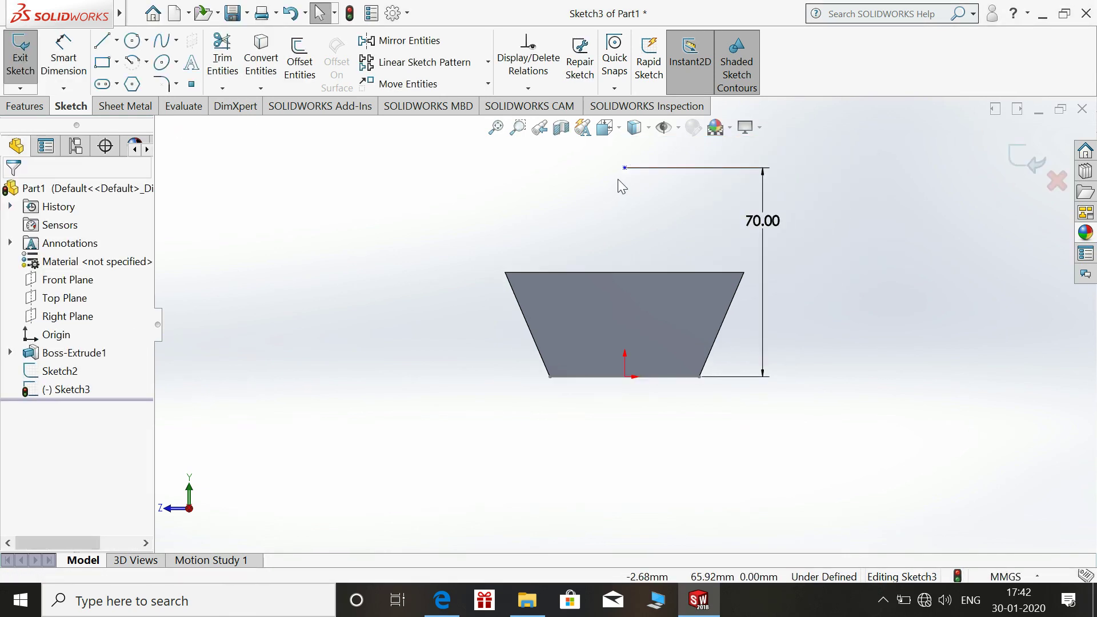
Make the apex point vertical with the origin
left_click(625, 168)
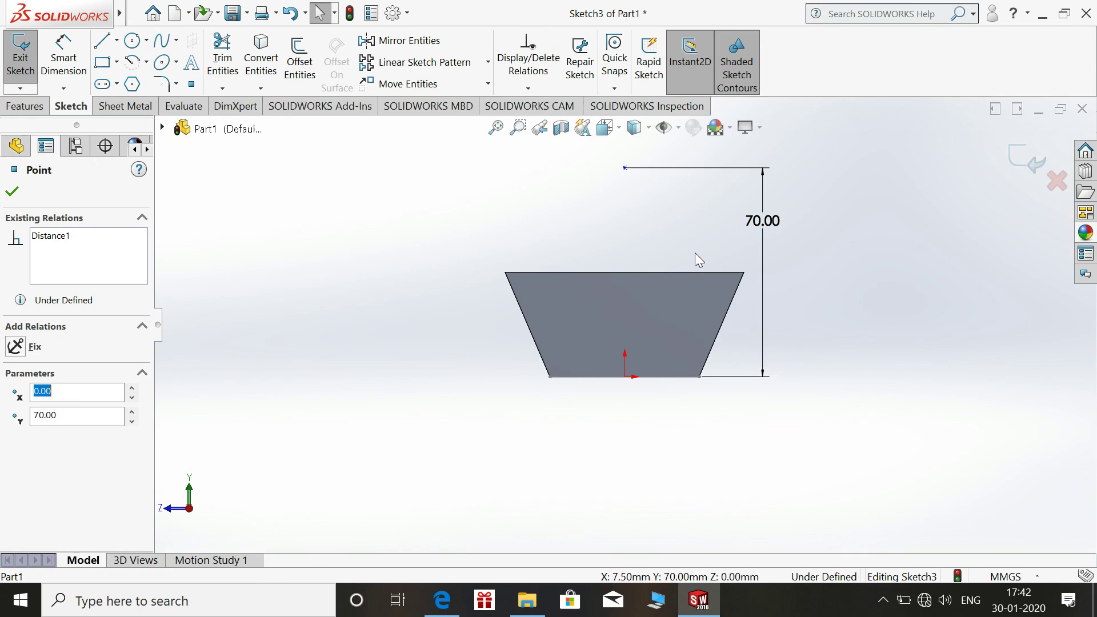
left_click(624, 377, "ctrl")
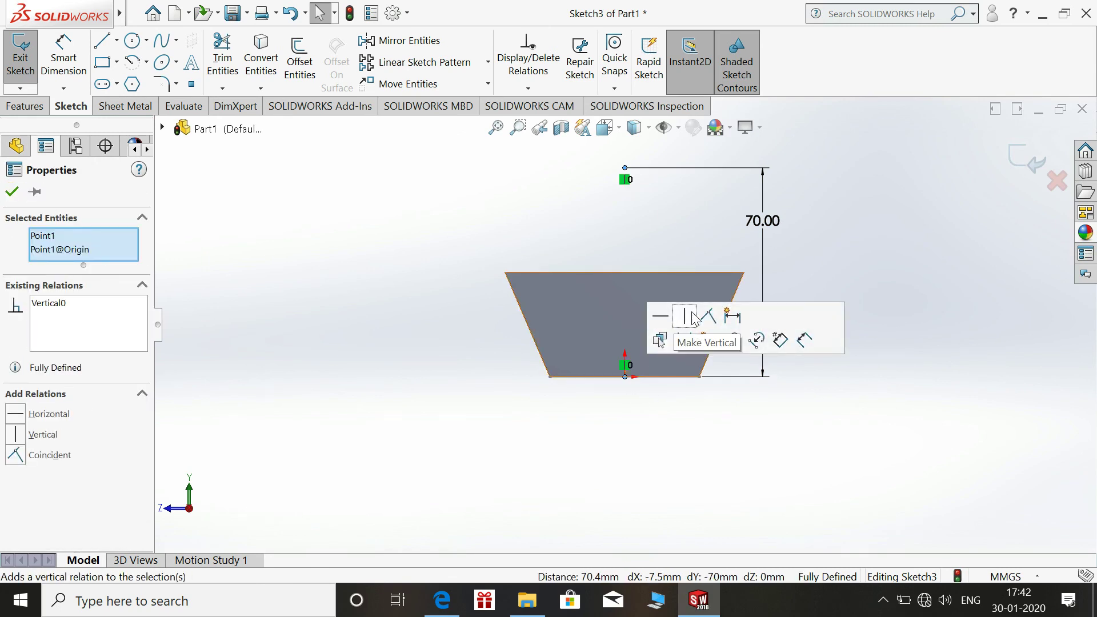
left_click(867, 223)
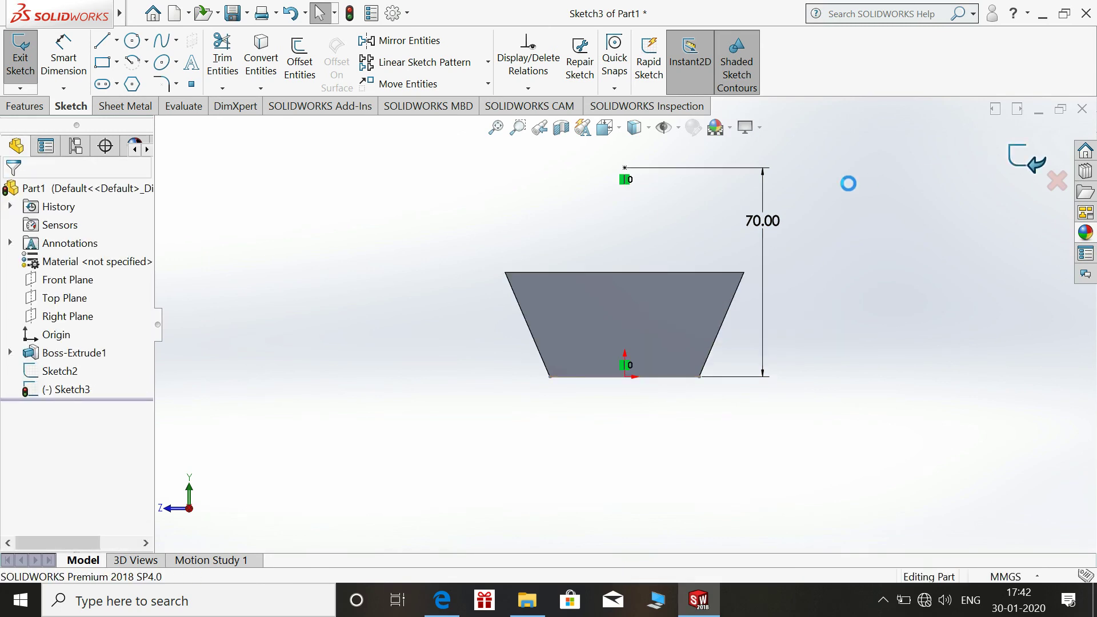
key("space")
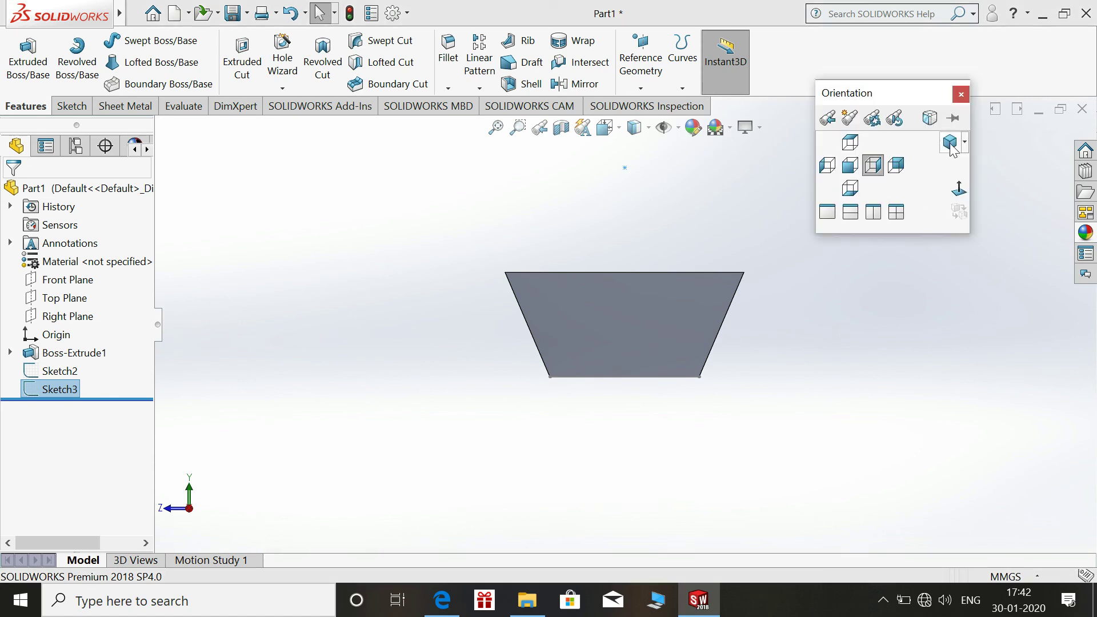
In isometric view, loft from the Sketch3 apex point to the Sketch2 rectangle, creating pyramid Loft1
left_click(949, 144)
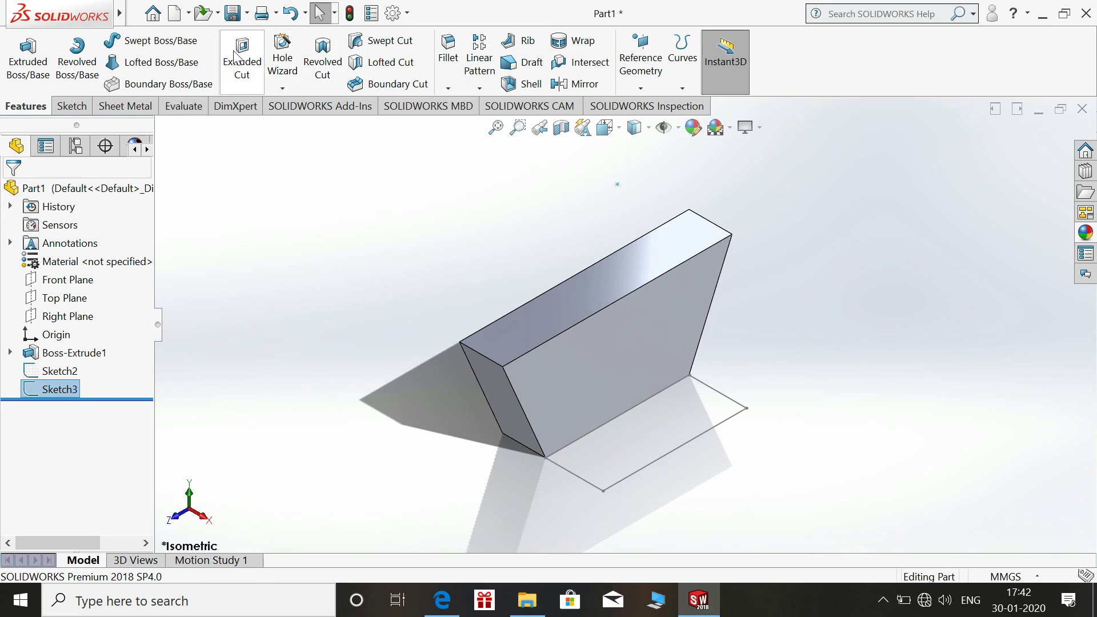
left_click(158, 64)
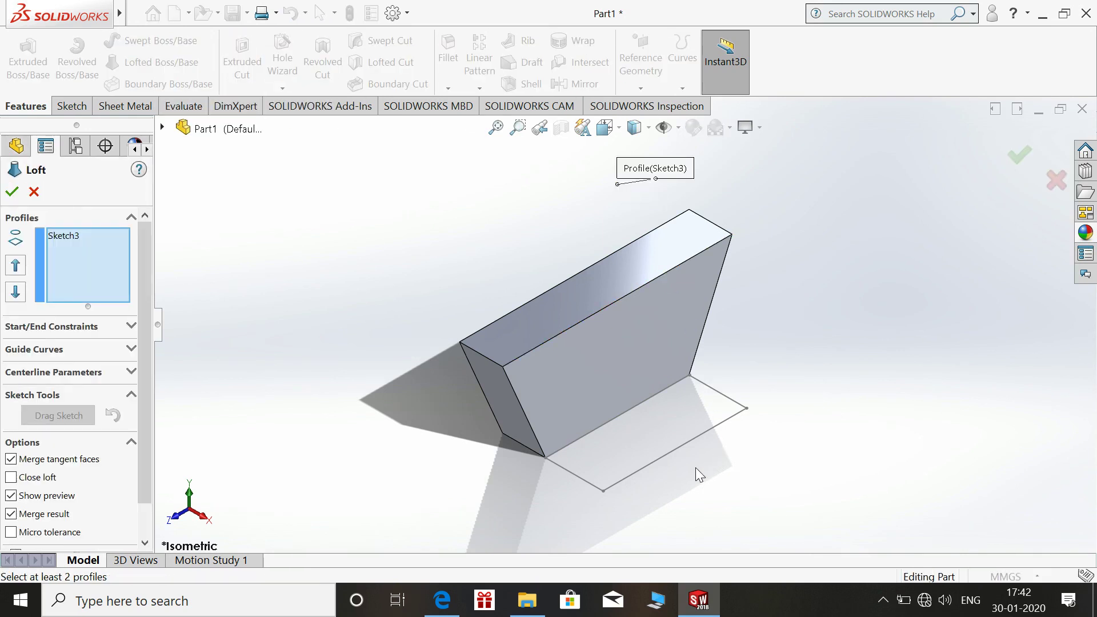
left_click(691, 442)
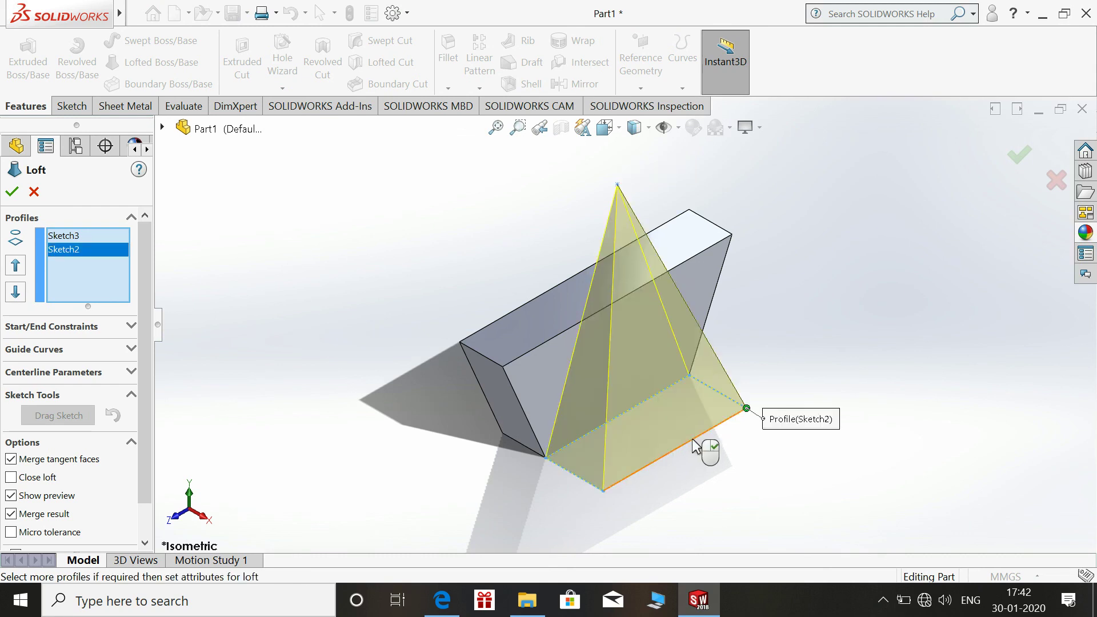
left_click(13, 192)
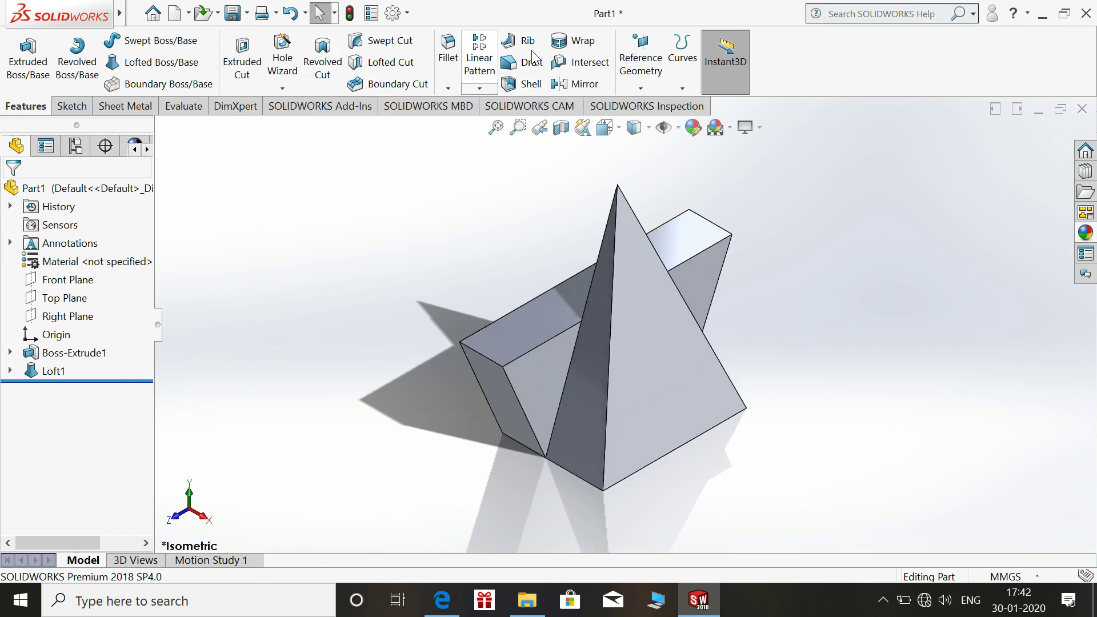
Mirror Loft1 about the Right Plane to create Mirror1, a second pyramid
left_click(583, 84)
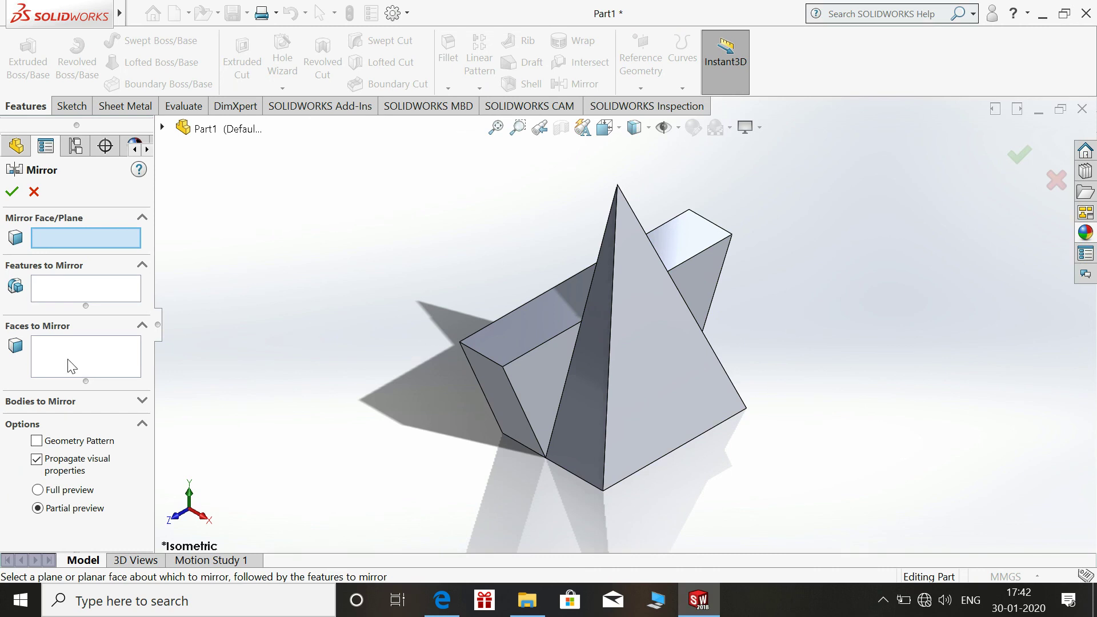
left_click(163, 129)
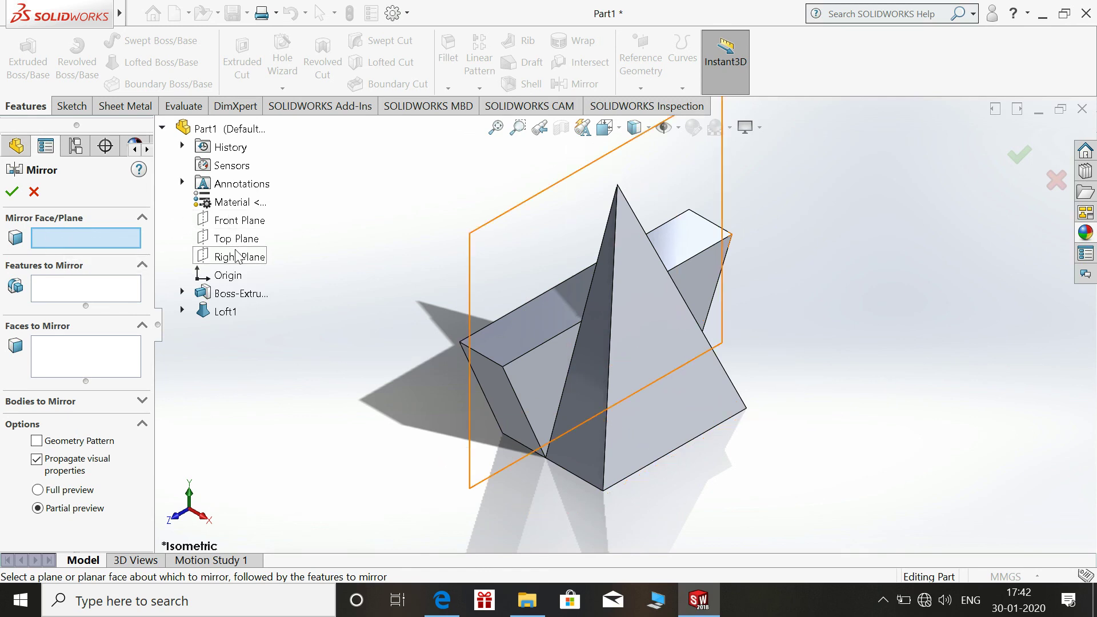
left_click(229, 254)
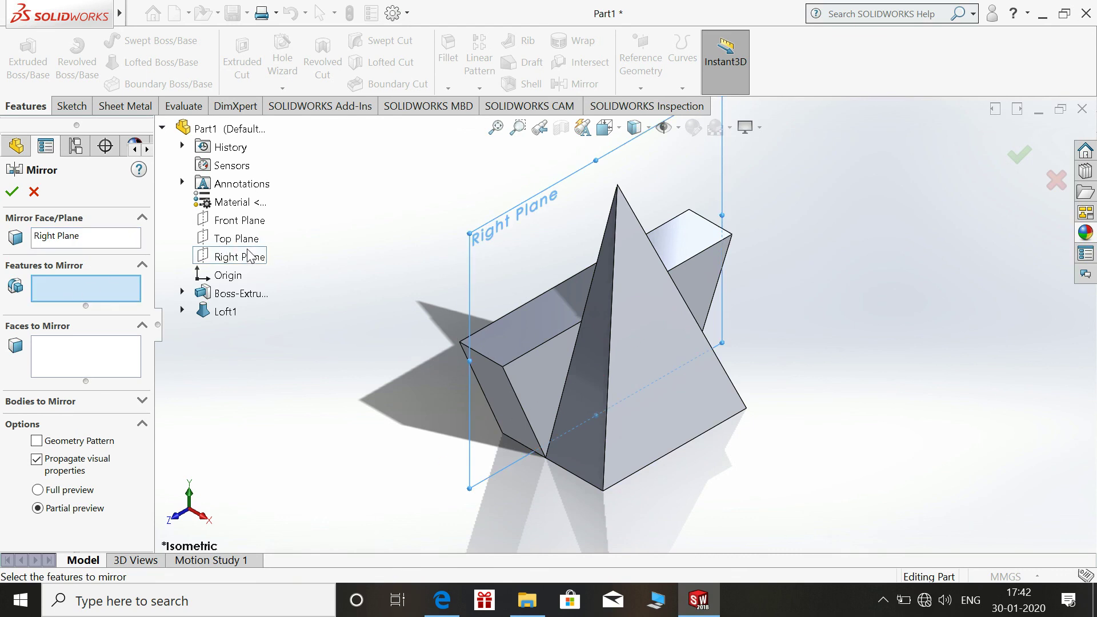
left_click(224, 312)
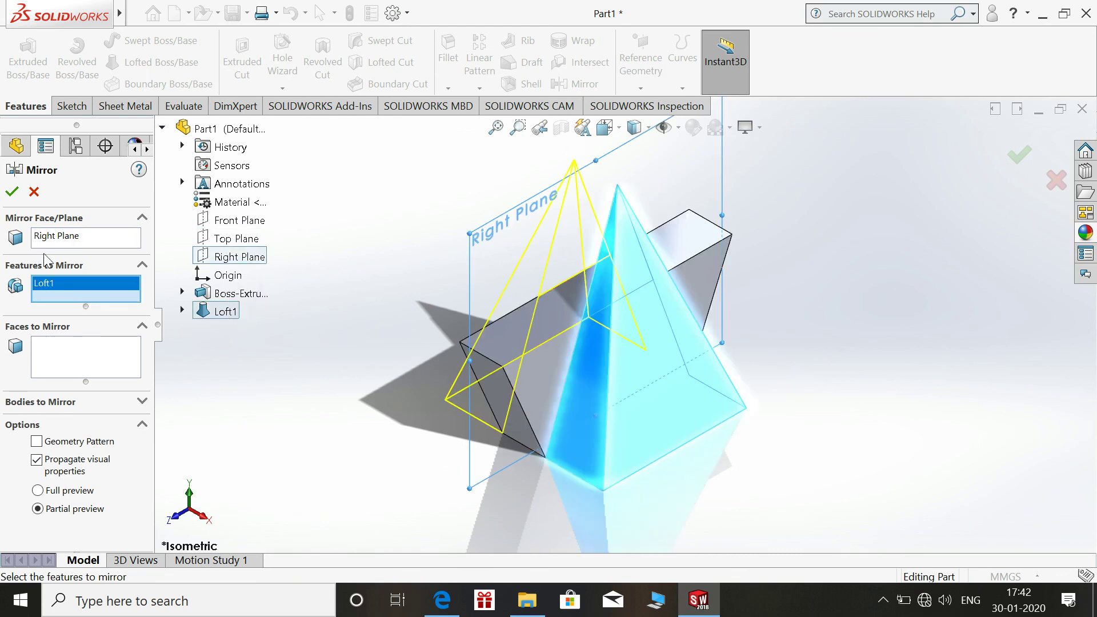
left_click(12, 192)
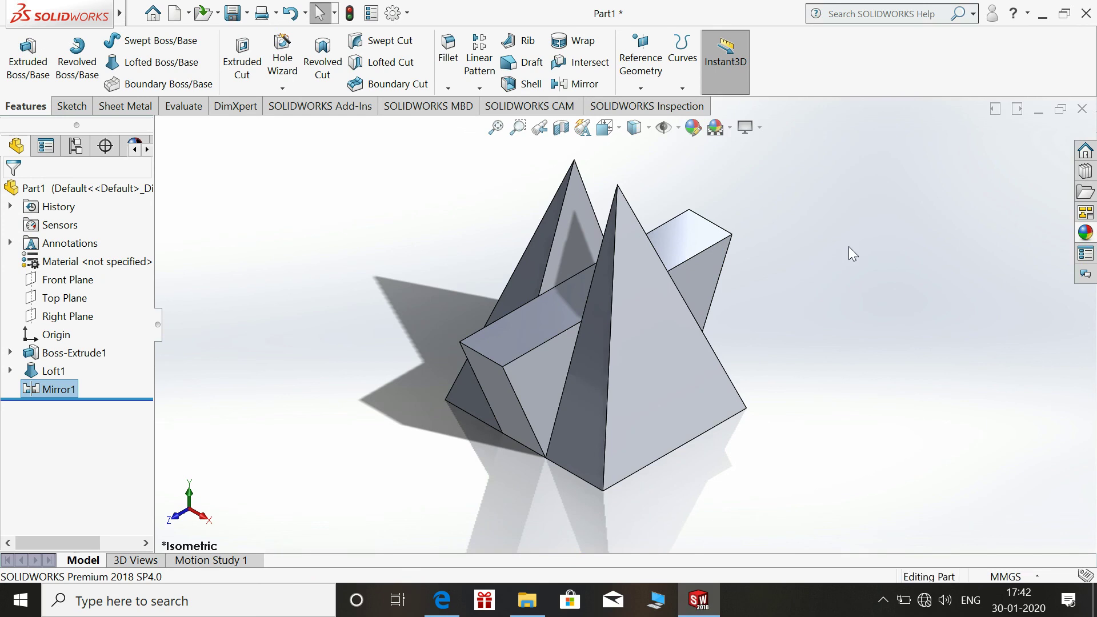
Inspect both pyramids in isometric view and compare the model against the reference drawing
mouse_move(854, 249)
middle_mouse_down()
mouse_move(892, 244)
mouse_move(875, 255)
middle_mouse_up()
key("space")
left_click(1019, 321)
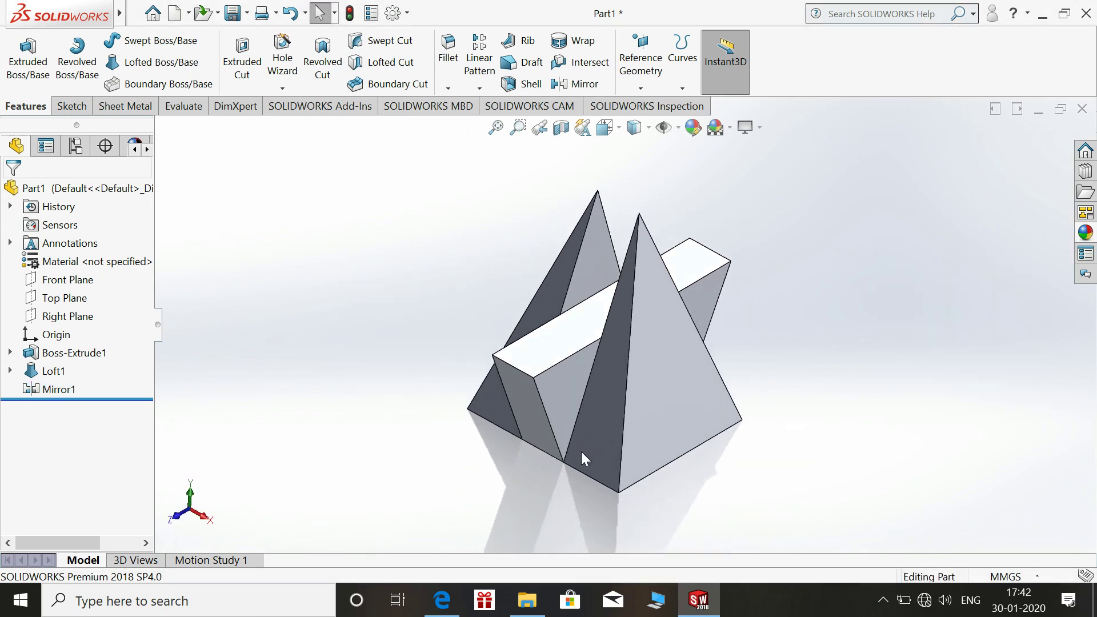
left_click(443, 601)
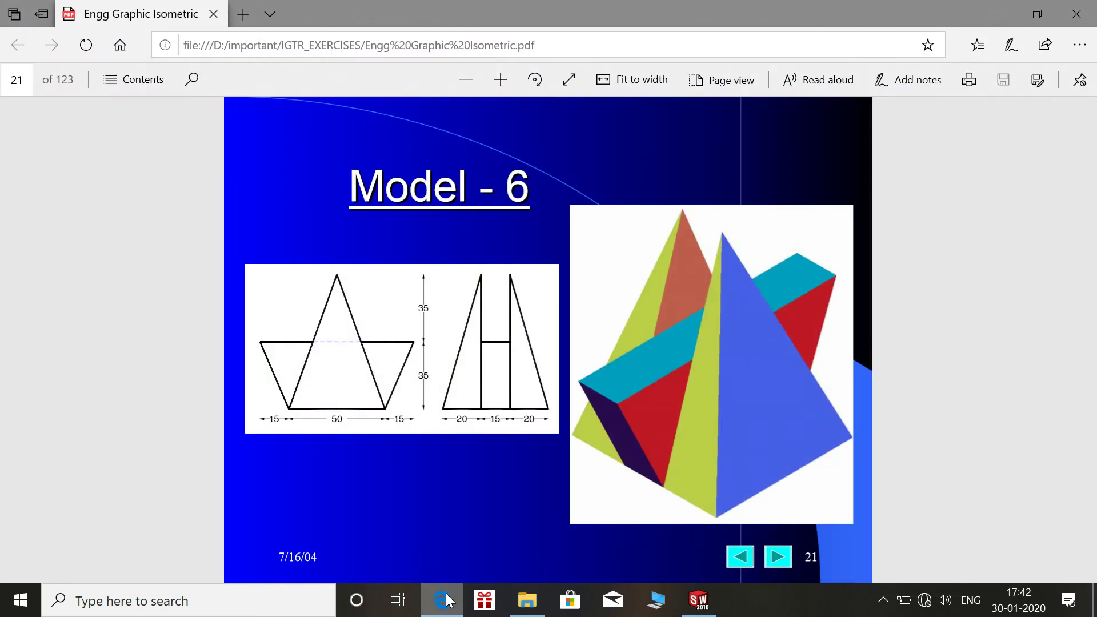
left_click(447, 600)
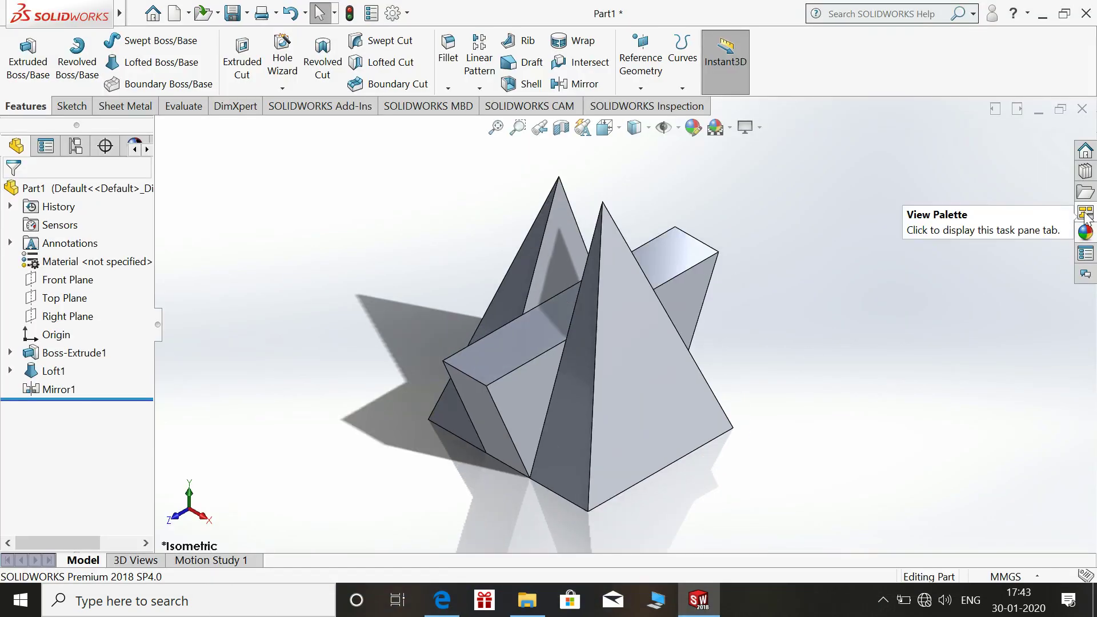